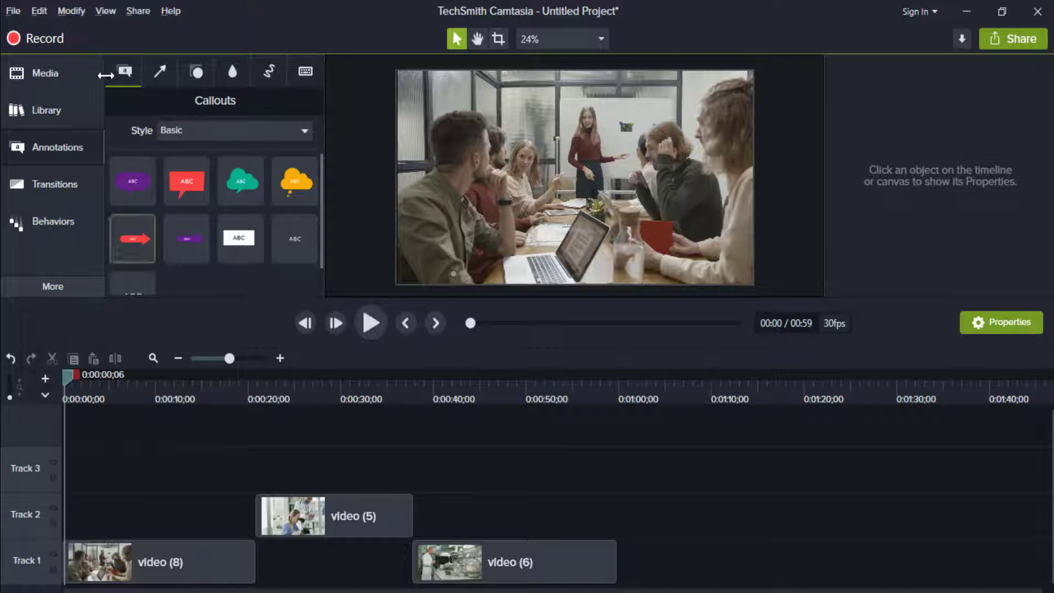
- Add a Blur annotation at about 5 seconds and position it over the standing presenter in video (8)
{"action": "left_click", "coordinate": [56, 74]}
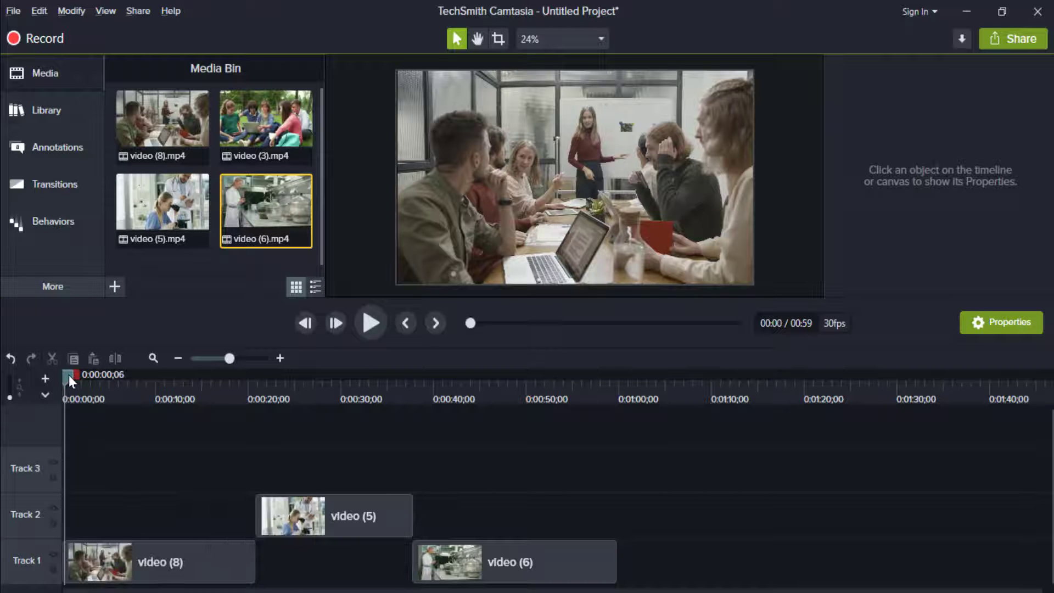
{"action": "left_click_drag", "start_coordinate": [70, 374], "coordinate": [113, 383]}
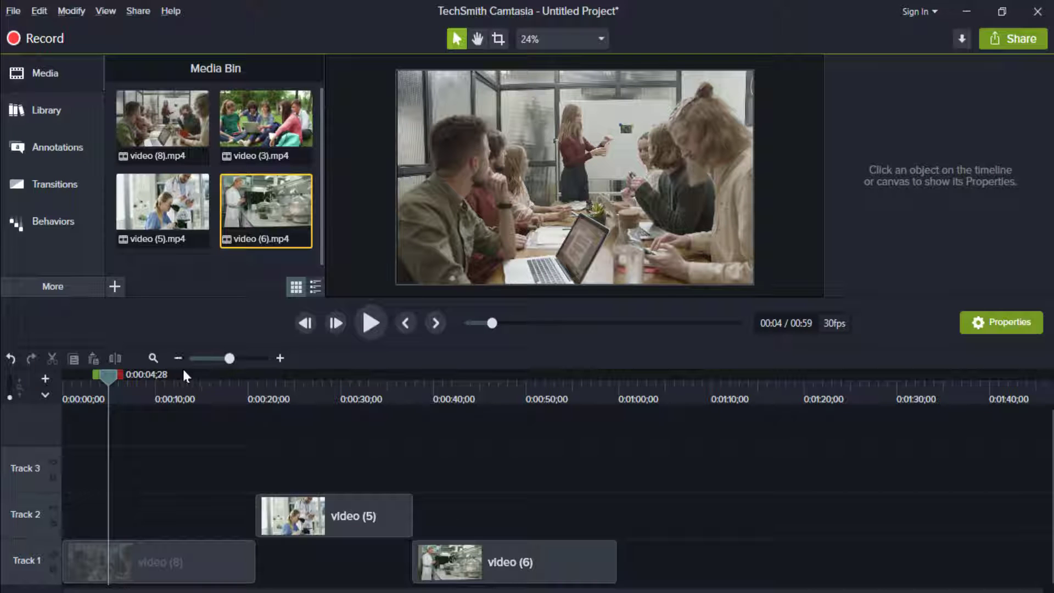
{"action": "left_click_drag", "start_coordinate": [105, 376], "coordinate": [81, 376]}
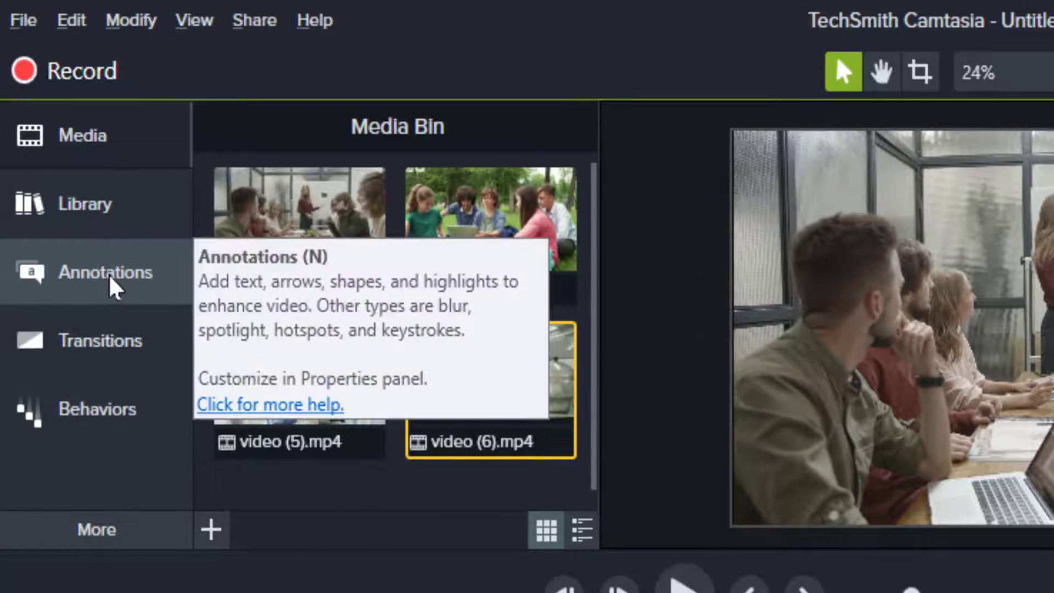
{"action": "left_click", "coordinate": [113, 284]}
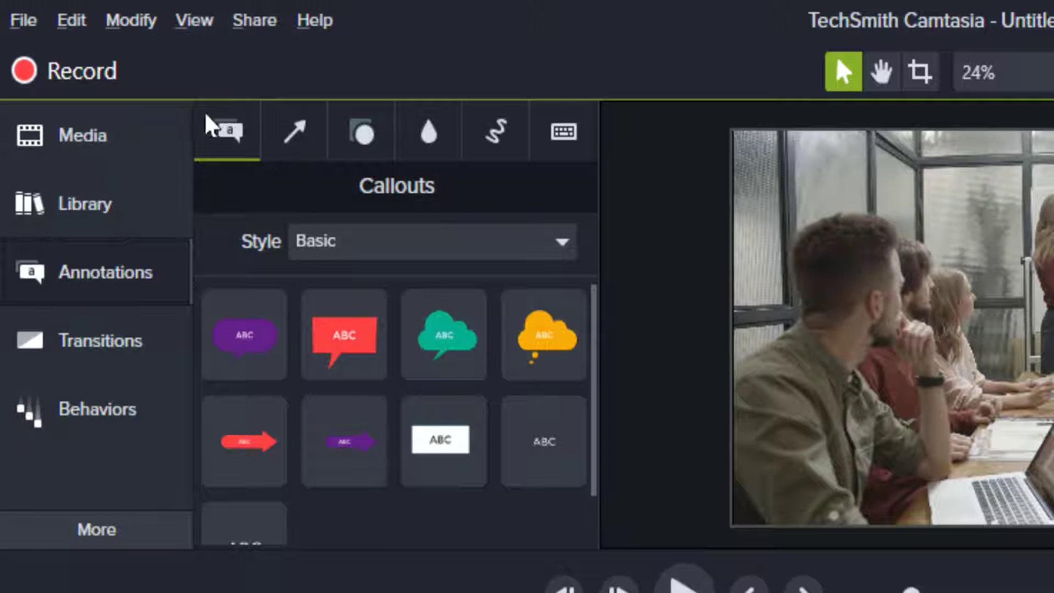
{"action": "left_click", "coordinate": [430, 139]}
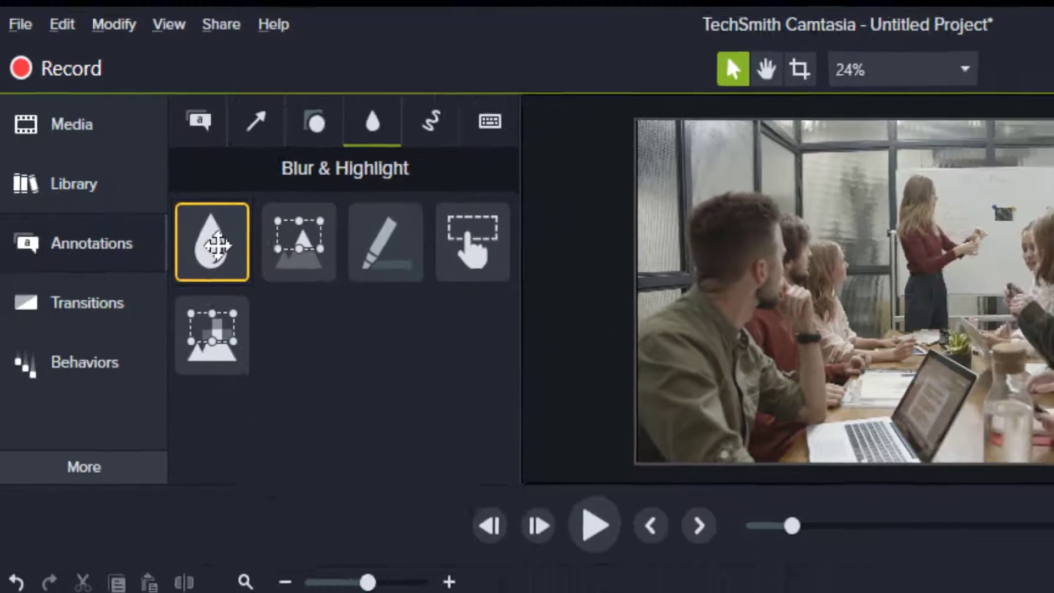
{"action": "left_click_drag", "start_coordinate": [250, 280], "coordinate": [937, 272]}
{"action": "left_click_drag", "start_coordinate": [610, 195], "coordinate": [694, 173]}
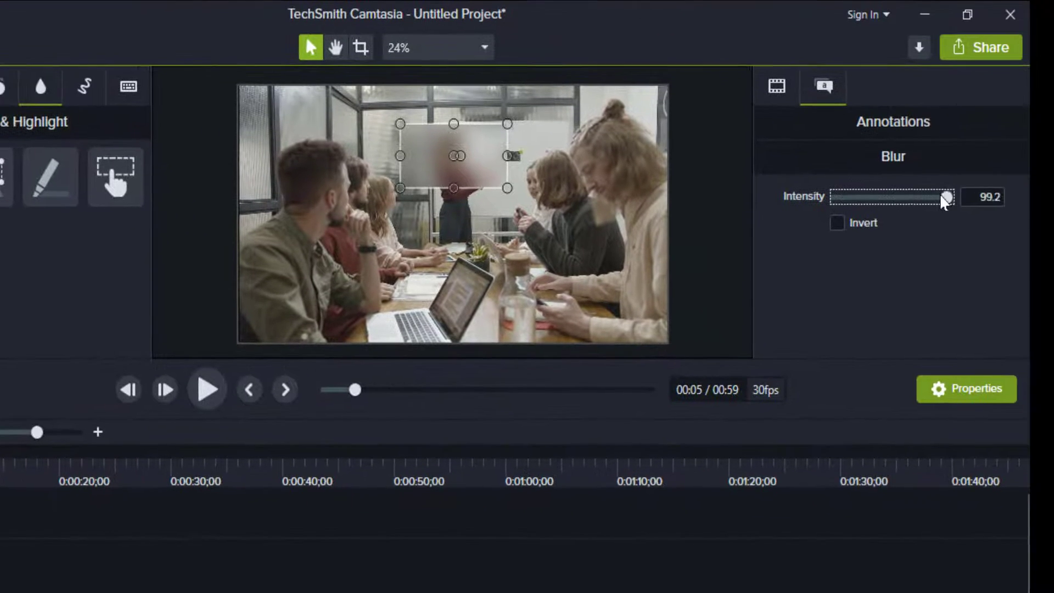
- Try a low blur intensity, set it to 100, and preview the blurred section
{"action": "left_click_drag", "start_coordinate": [945, 195], "coordinate": [839, 199]}
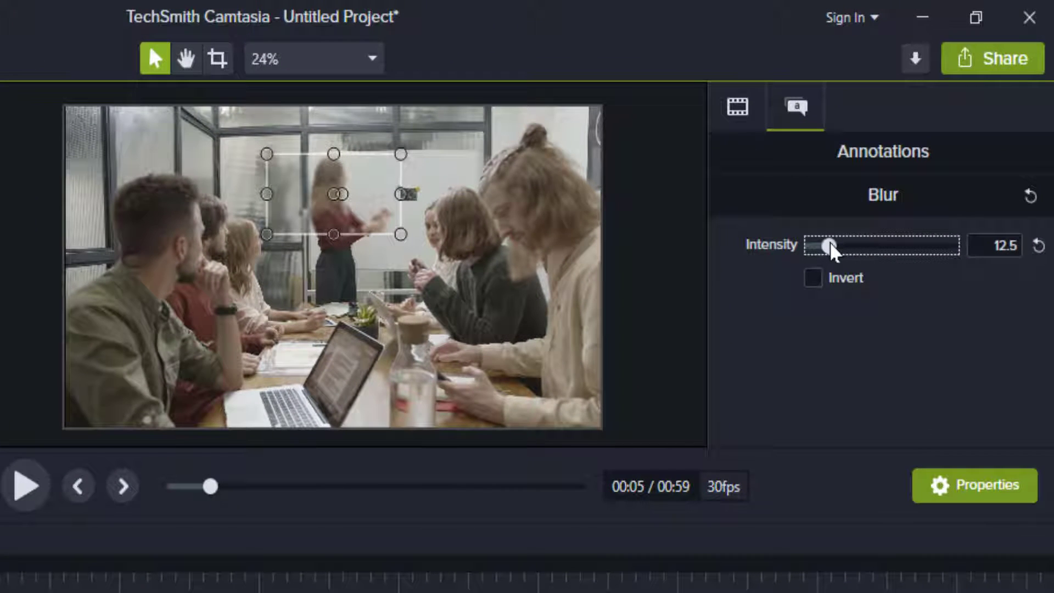
{"action": "left_click_drag", "start_coordinate": [832, 252], "coordinate": [961, 253]}
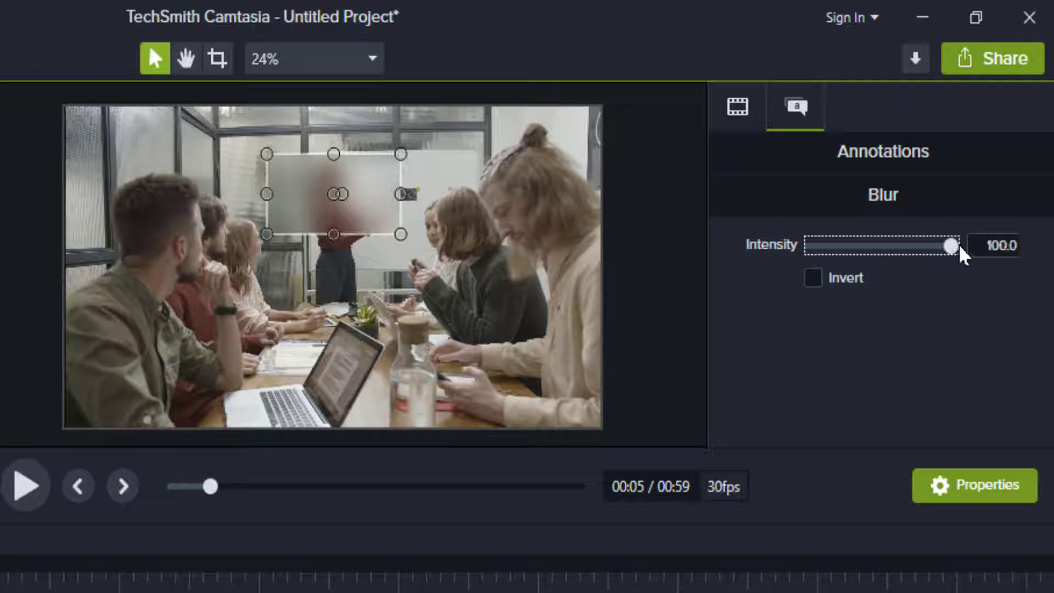
{"action": "left_click", "coordinate": [23, 490]}
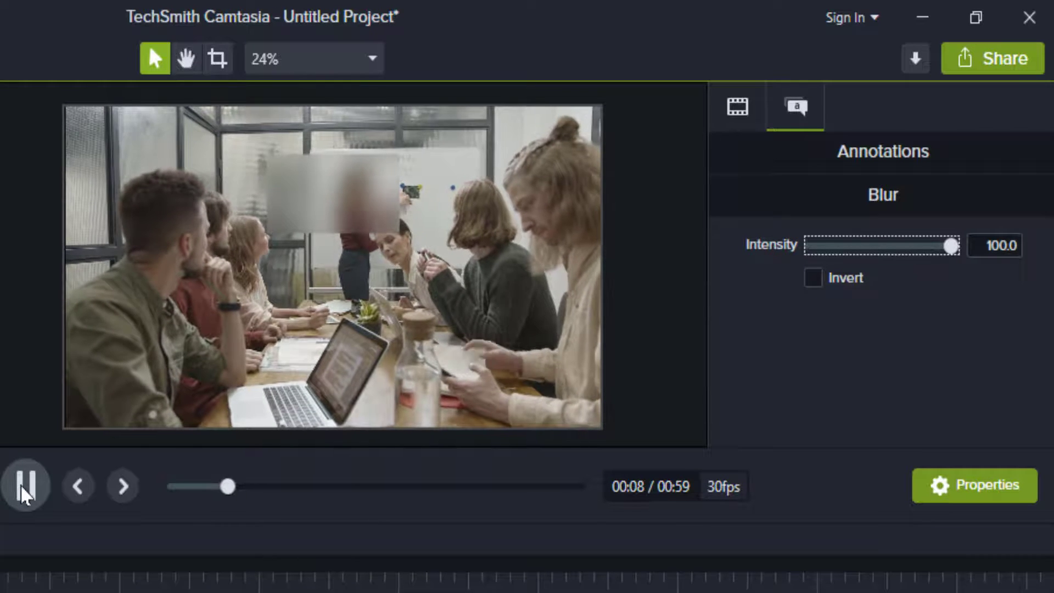
{"action": "left_click", "coordinate": [23, 490]}
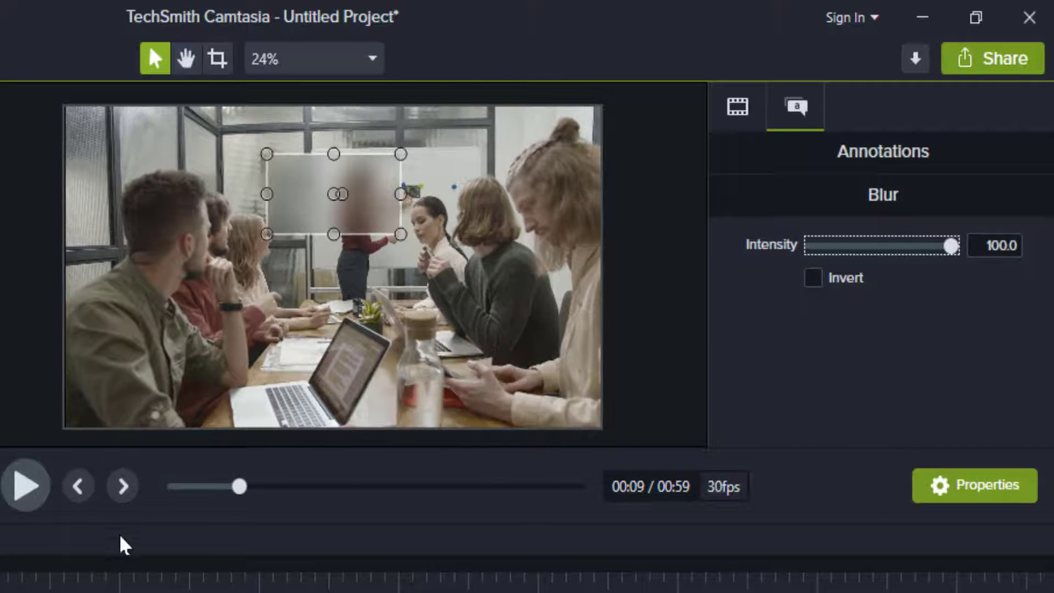
- Extend the Blur clip on Track 2 toward the end of video (8) and play back the result
{"action": "left_click_drag", "start_coordinate": [296, 200], "coordinate": [311, 199]}
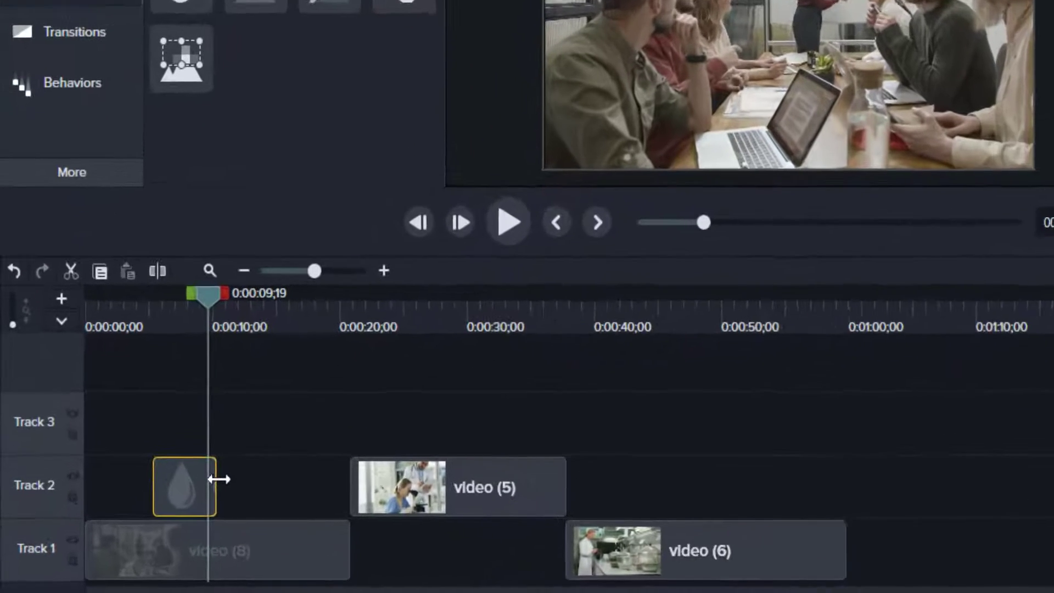
{"action": "left_click_drag", "start_coordinate": [218, 479], "coordinate": [293, 481]}
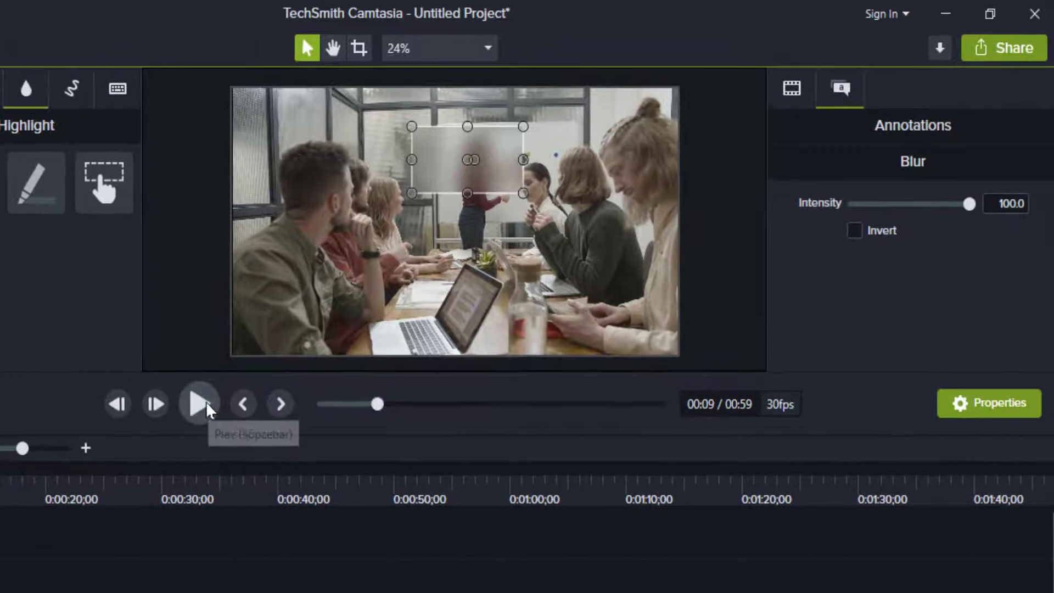
{"action": "left_click", "coordinate": [547, 193]}
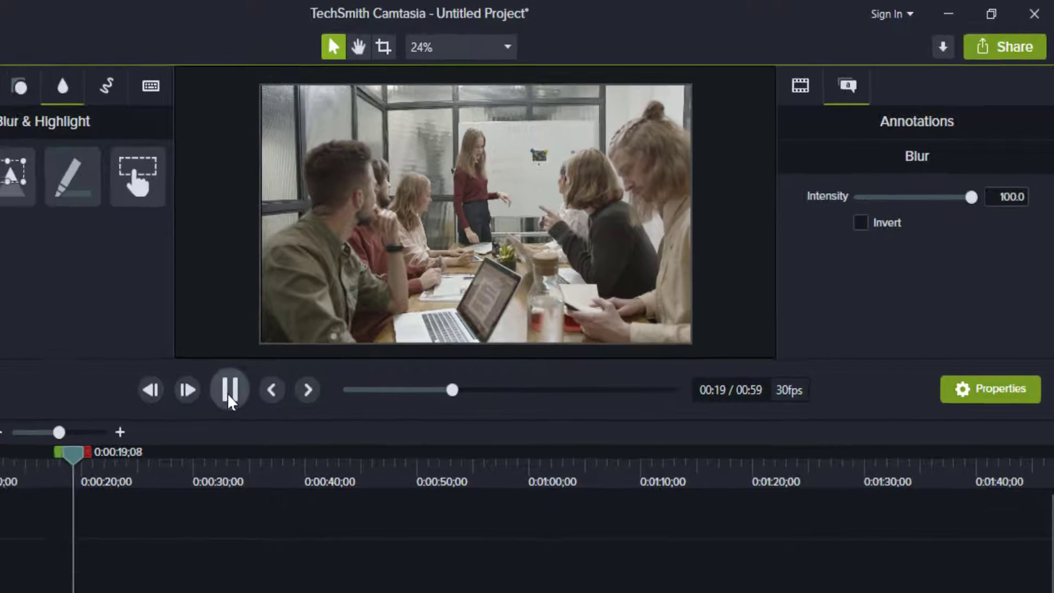
{"action": "left_click", "coordinate": [198, 405]}
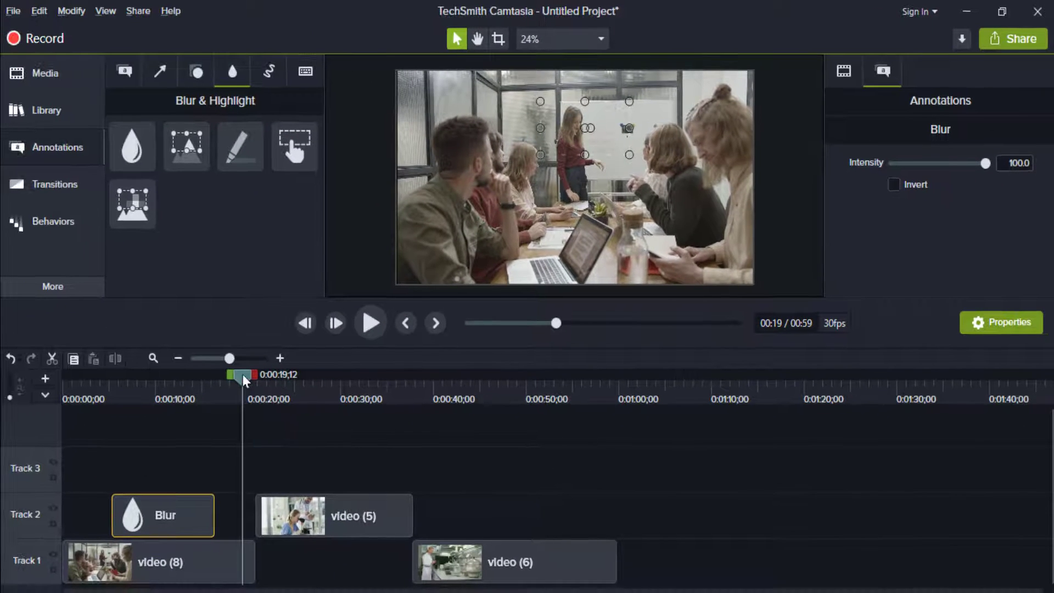
- At about 8 seconds, resize the blur area to cover the standing presenter and the whiteboard
{"action": "left_click_drag", "start_coordinate": [242, 379], "coordinate": [143, 400]}
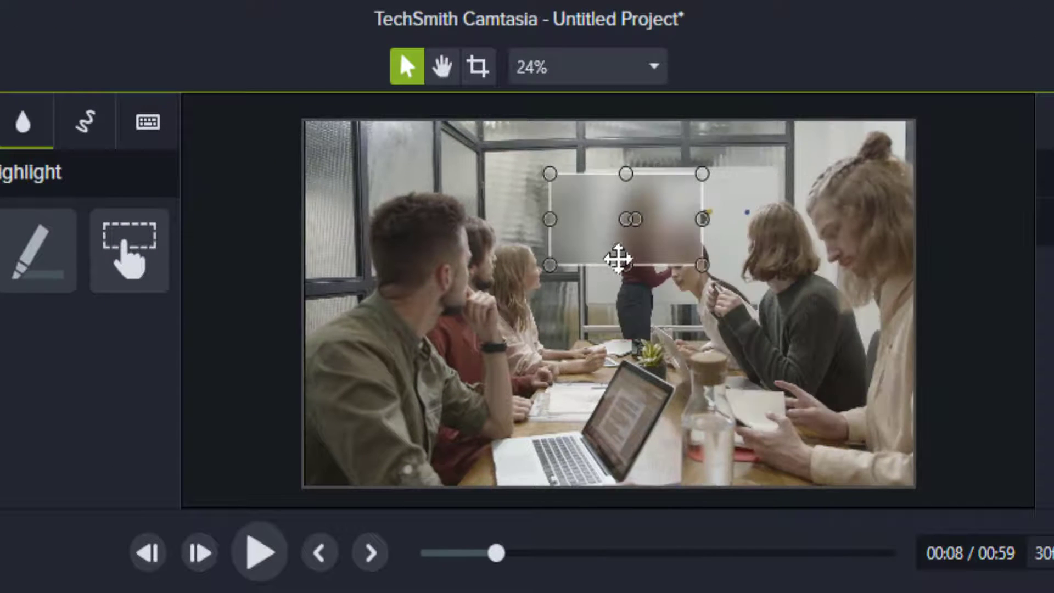
{"action": "left_click_drag", "start_coordinate": [634, 291], "coordinate": [631, 318]}
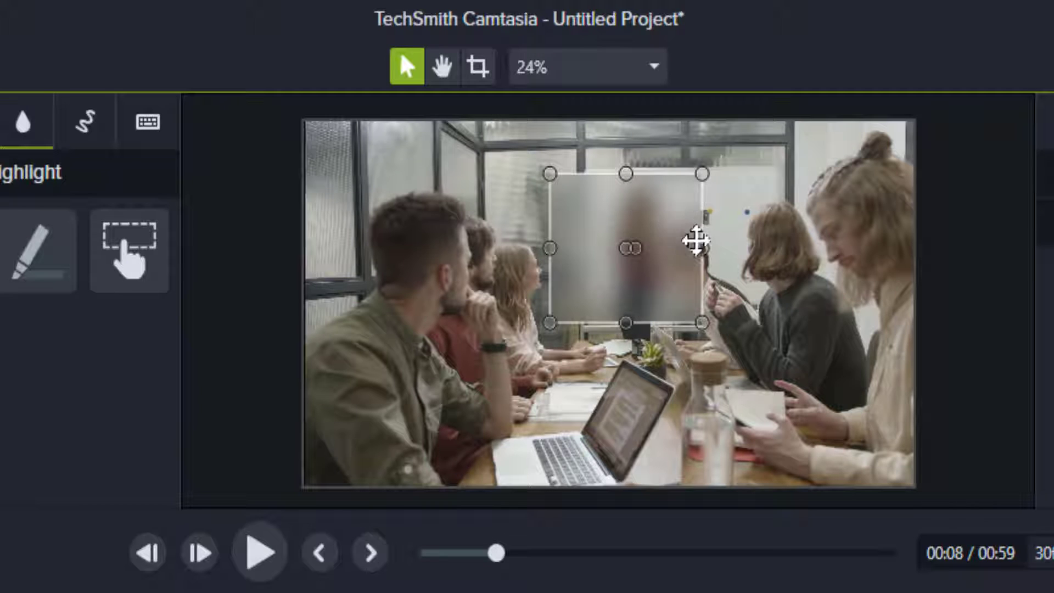
{"action": "left_click_drag", "start_coordinate": [697, 245], "coordinate": [740, 244]}
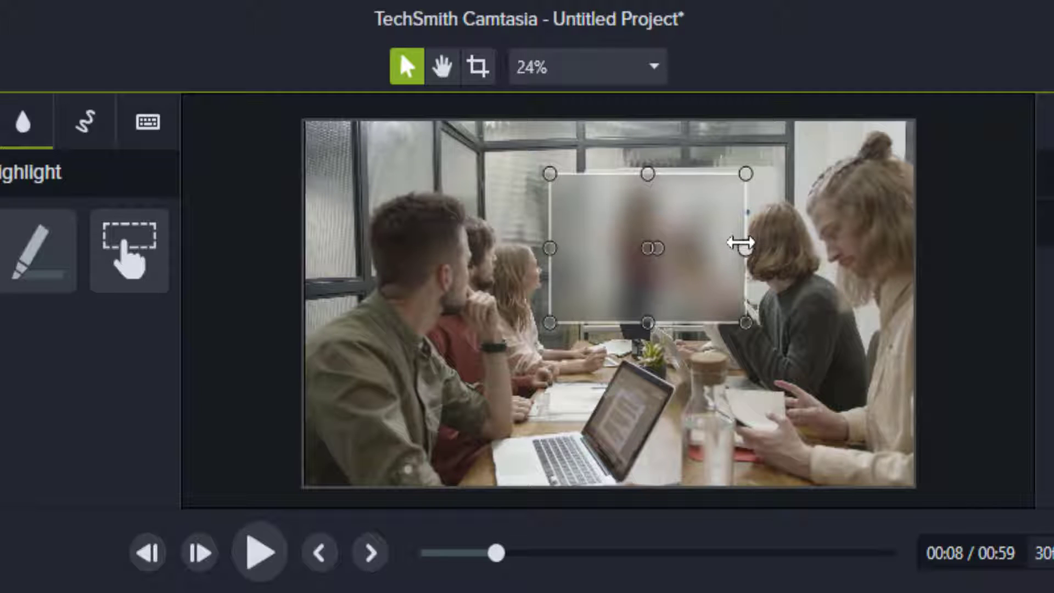
{"action": "left_click_drag", "start_coordinate": [550, 247], "coordinate": [571, 248]}
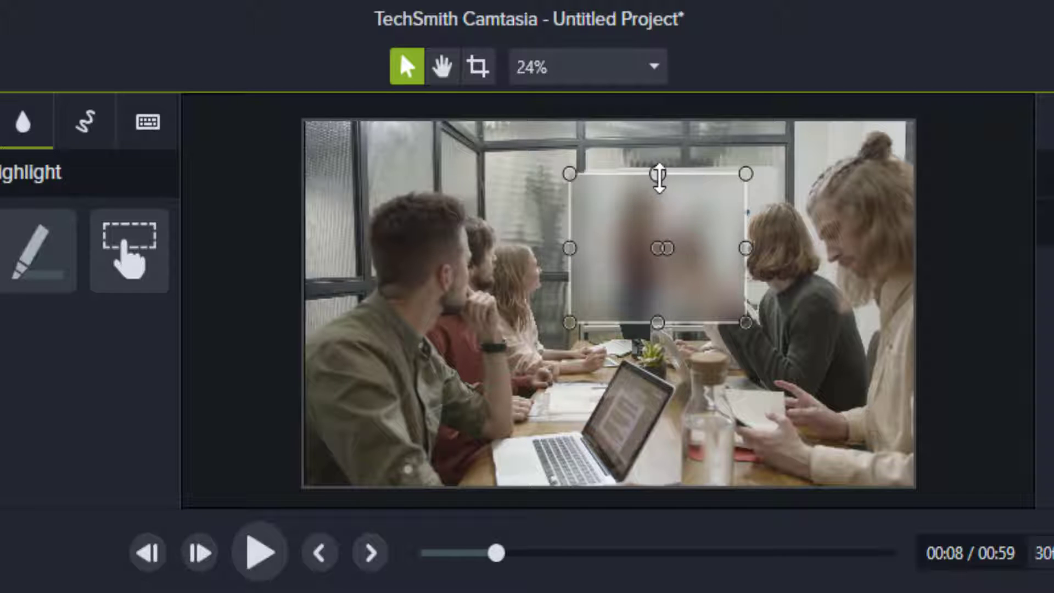
{"action": "left_click_drag", "start_coordinate": [659, 176], "coordinate": [659, 170]}
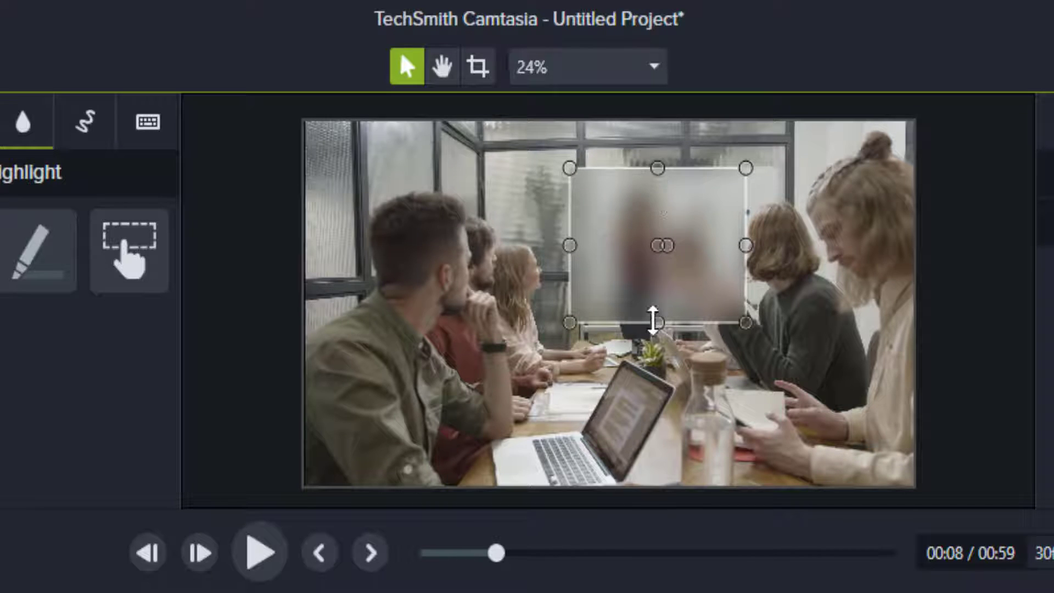
{"action": "left_click_drag", "start_coordinate": [653, 322], "coordinate": [656, 336]}
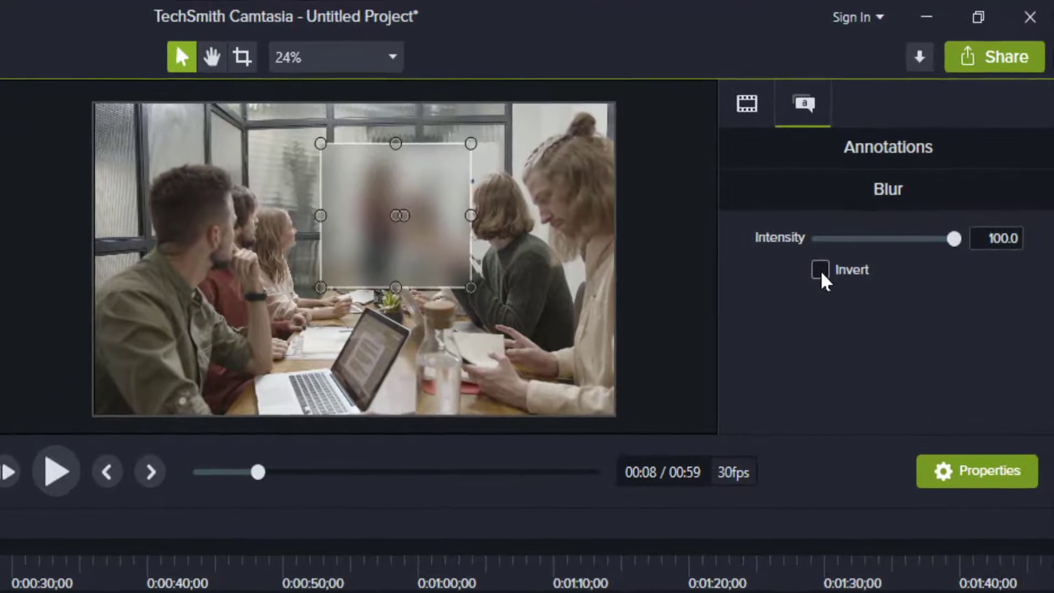
- Invert the blur so it affects the area around the presenter, and preview it from about 3 seconds
{"action": "left_click", "coordinate": [820, 272]}
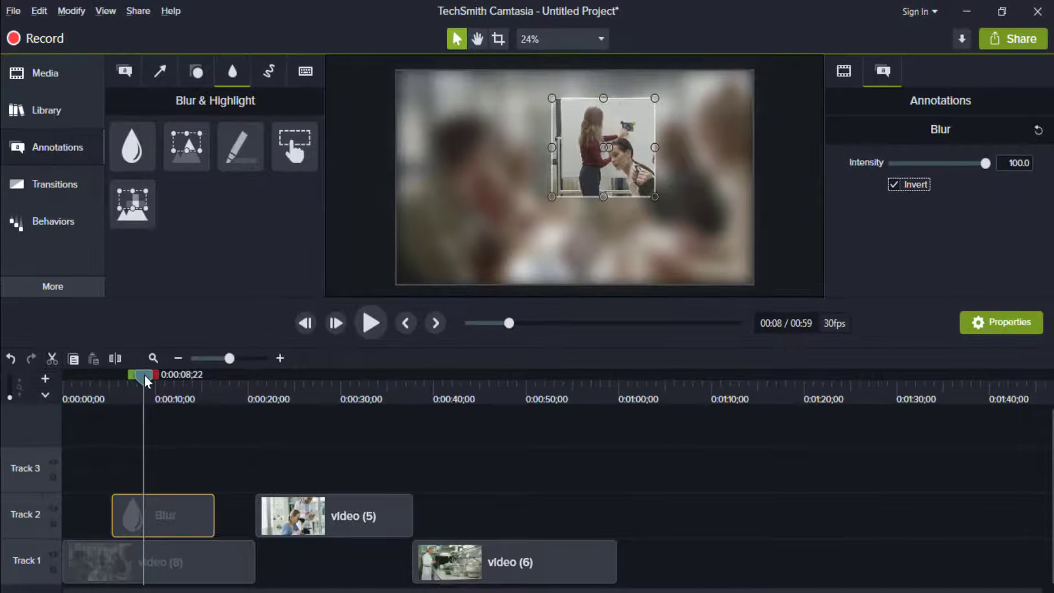
{"action": "left_click_drag", "start_coordinate": [144, 374], "coordinate": [93, 374]}
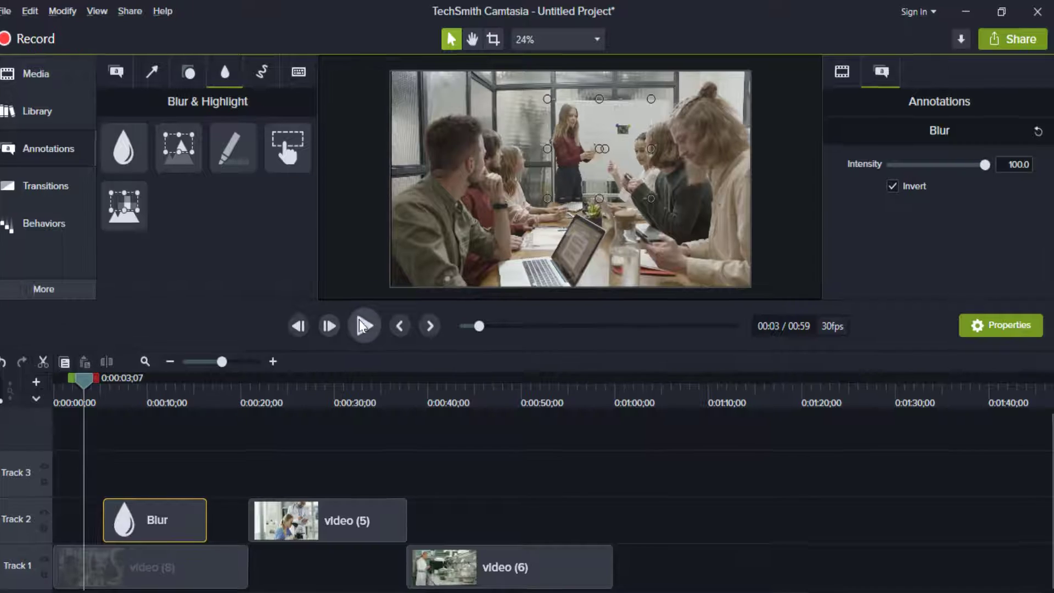
{"action": "left_click", "coordinate": [362, 326]}
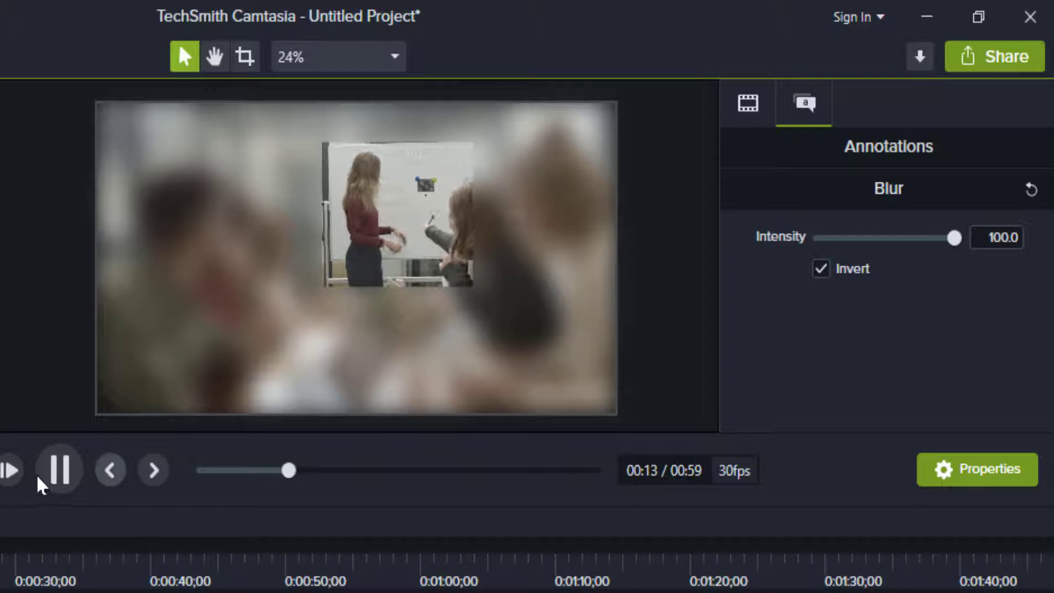
{"action": "left_click", "coordinate": [59, 476]}
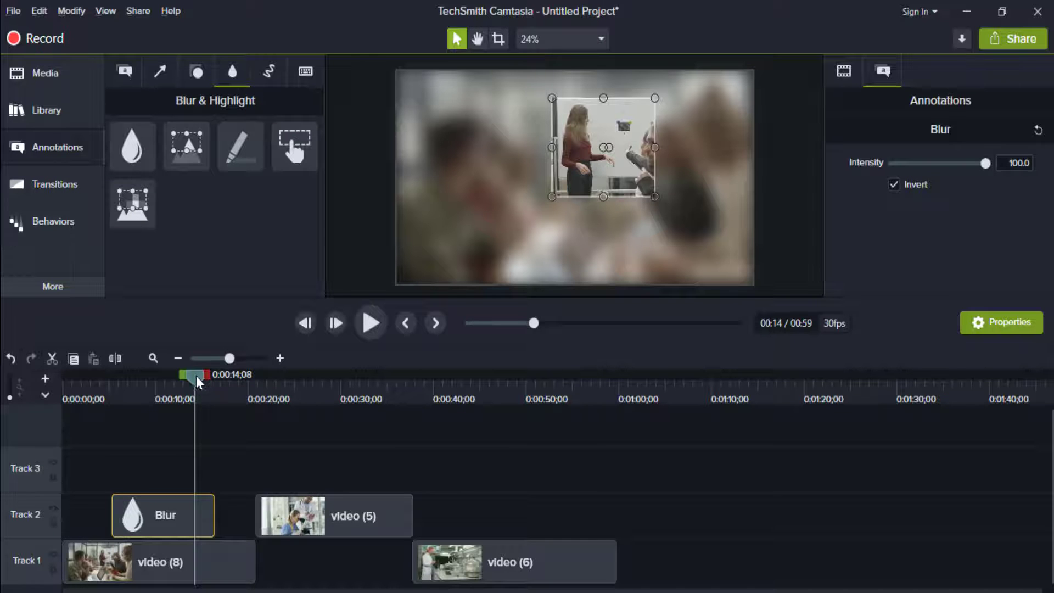
- At 0:00:24;23, list all shape styles and place a solid black rectangle over the seated woman's face in video (5)
{"action": "left_click_drag", "start_coordinate": [195, 375], "coordinate": [292, 403]}
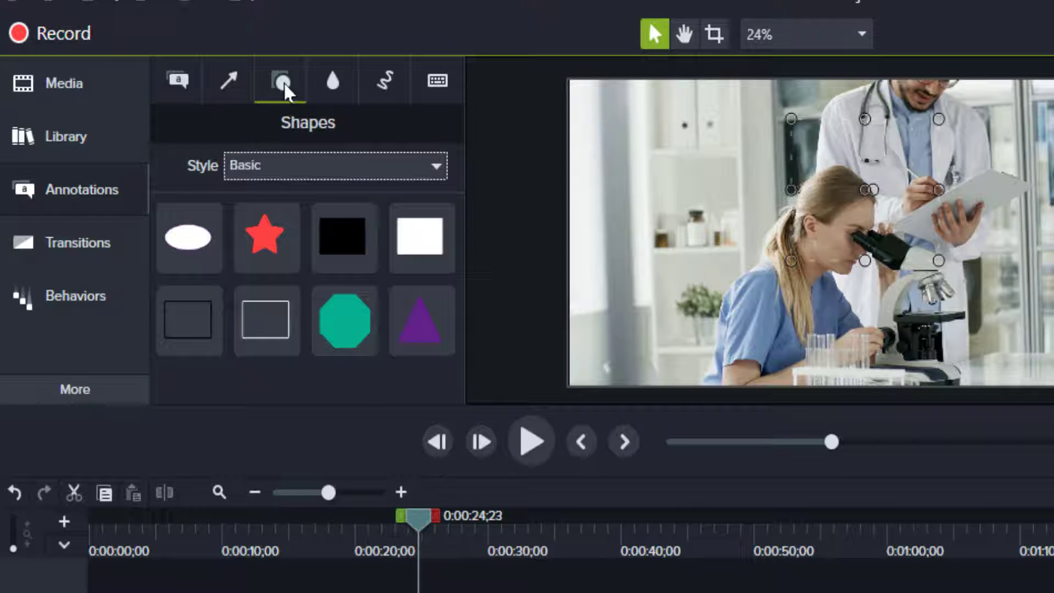
{"action": "left_click", "coordinate": [435, 174]}
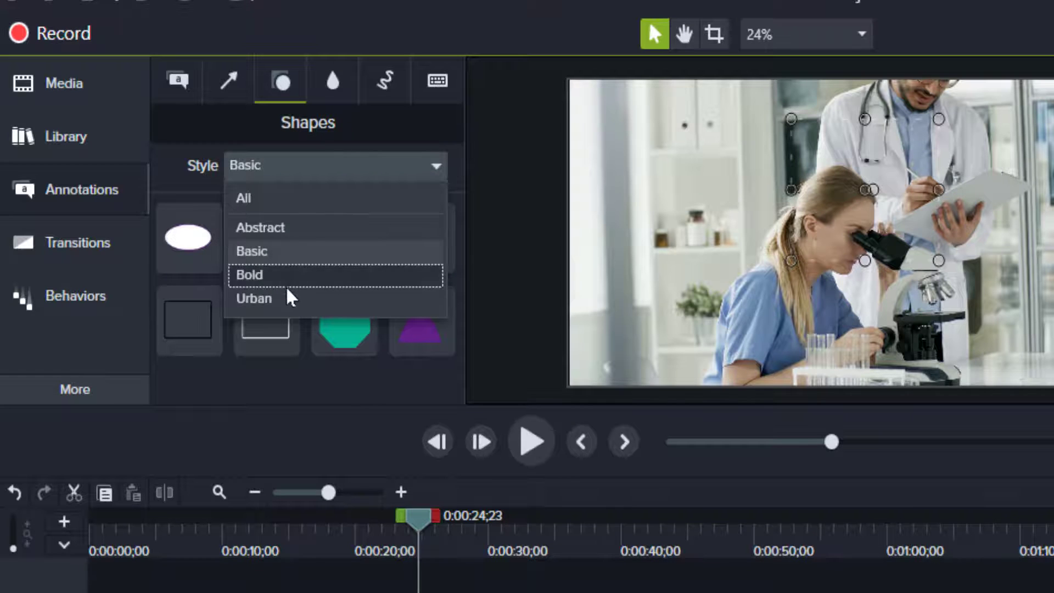
{"action": "left_click", "coordinate": [258, 208]}
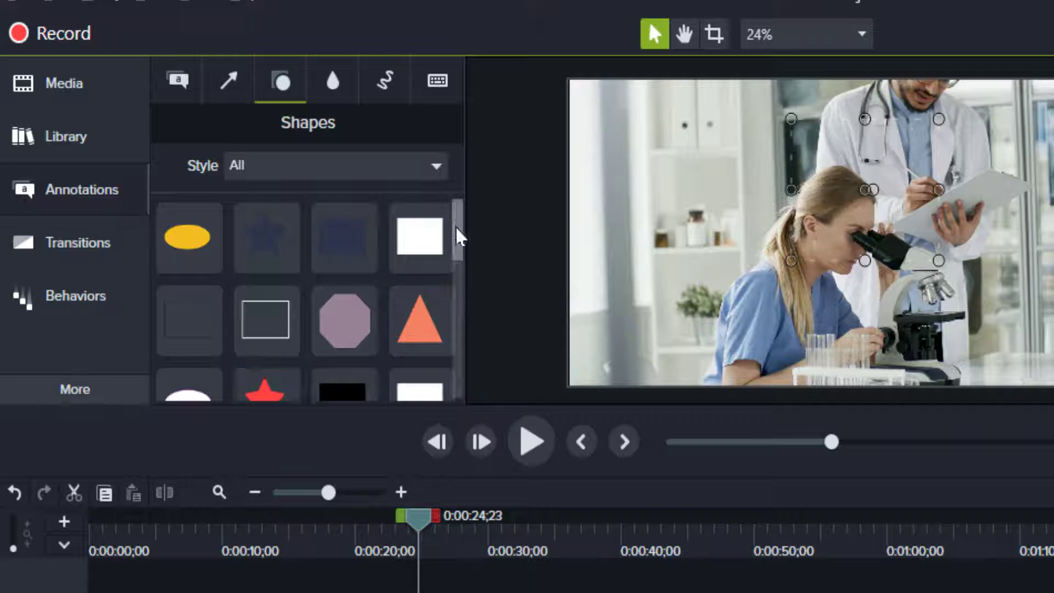
{"action": "left_click_drag", "start_coordinate": [458, 236], "coordinate": [461, 259]}
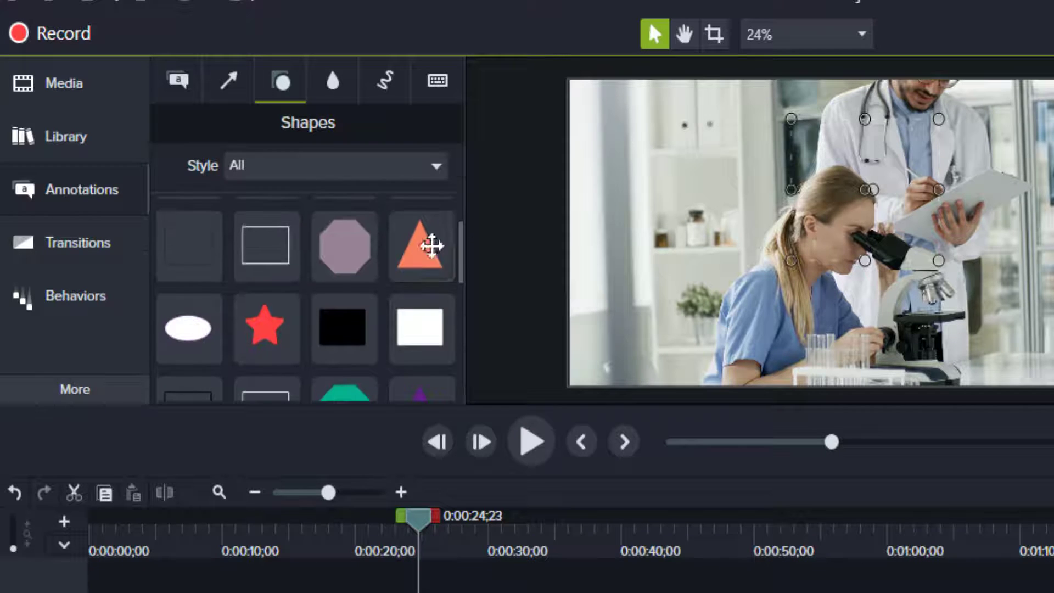
{"action": "left_click_drag", "start_coordinate": [343, 340], "coordinate": [833, 223]}
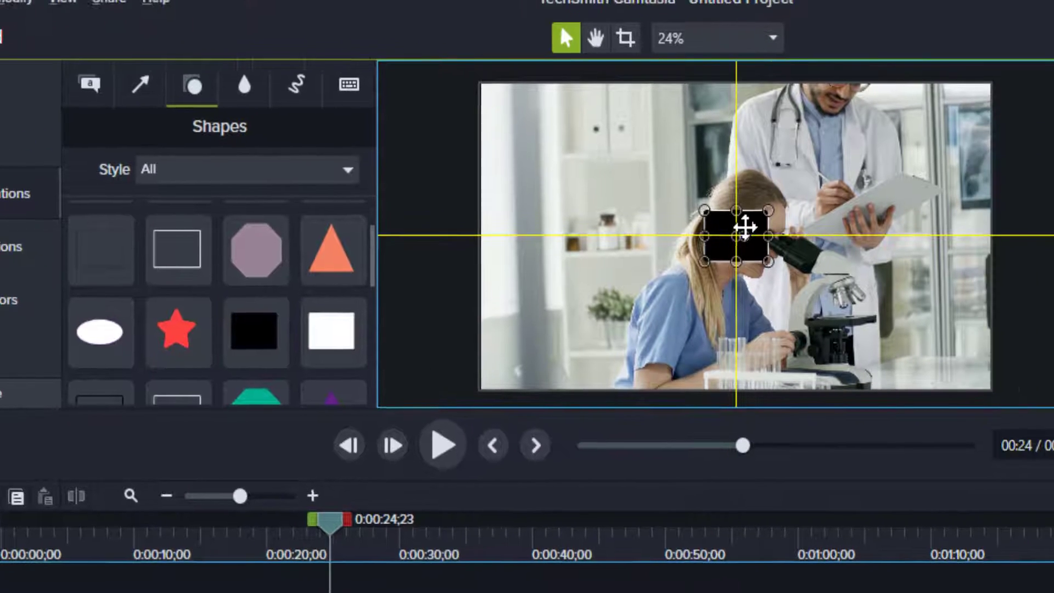
{"action": "left_click_drag", "start_coordinate": [745, 228], "coordinate": [745, 227]}
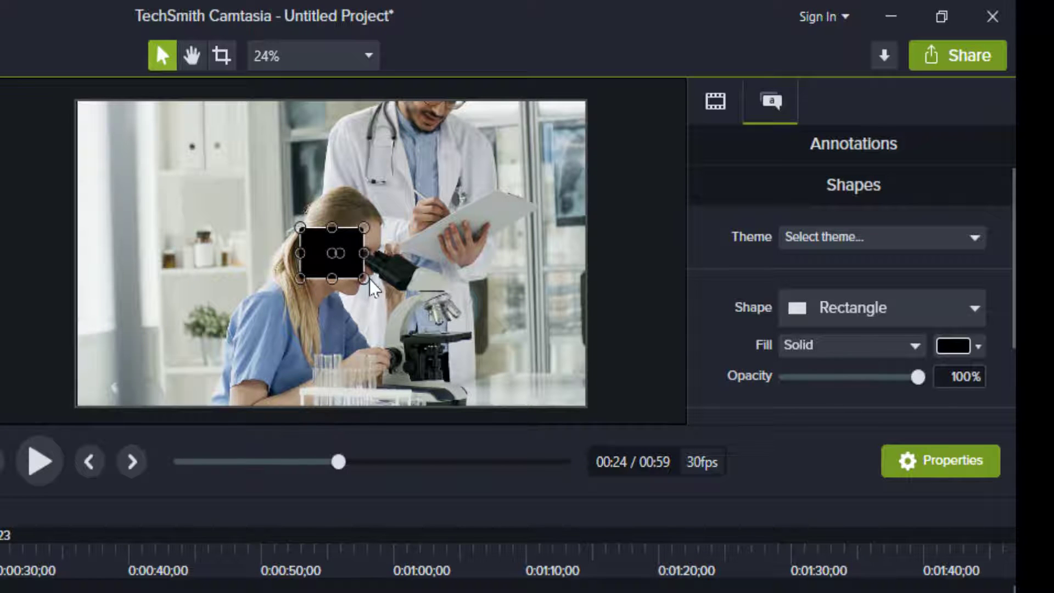
- Enlarge the black rectangle and shift it to hide the seated woman's head and the top of the microscope
{"action": "left_click_drag", "start_coordinate": [364, 278], "coordinate": [447, 298]}
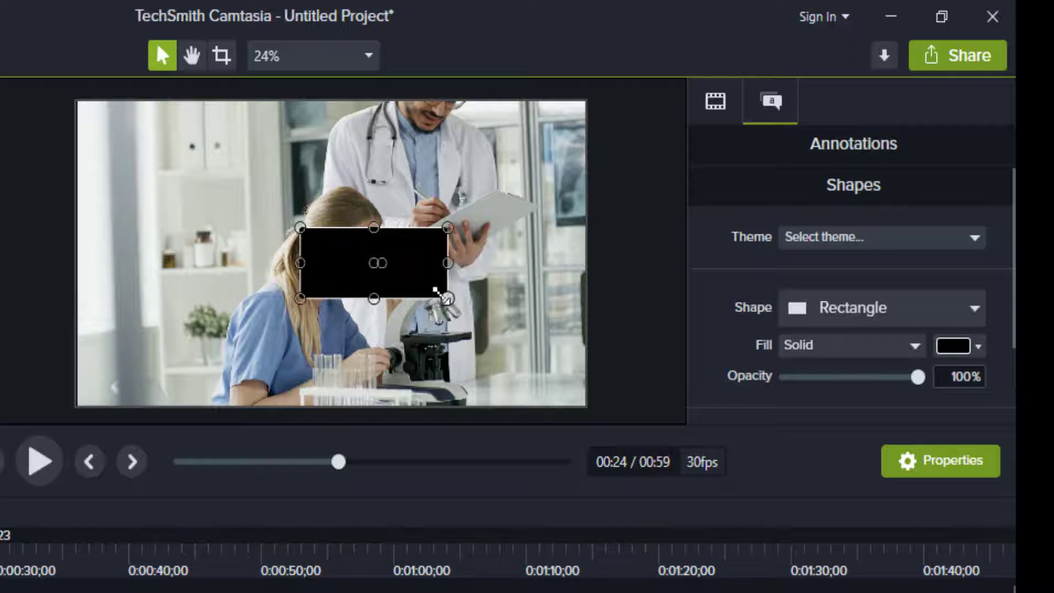
{"action": "left_click_drag", "start_coordinate": [368, 224], "coordinate": [373, 180]}
{"action": "left_click_drag", "start_coordinate": [373, 298], "coordinate": [374, 343]}
{"action": "left_click_drag", "start_coordinate": [335, 254], "coordinate": [313, 248]}
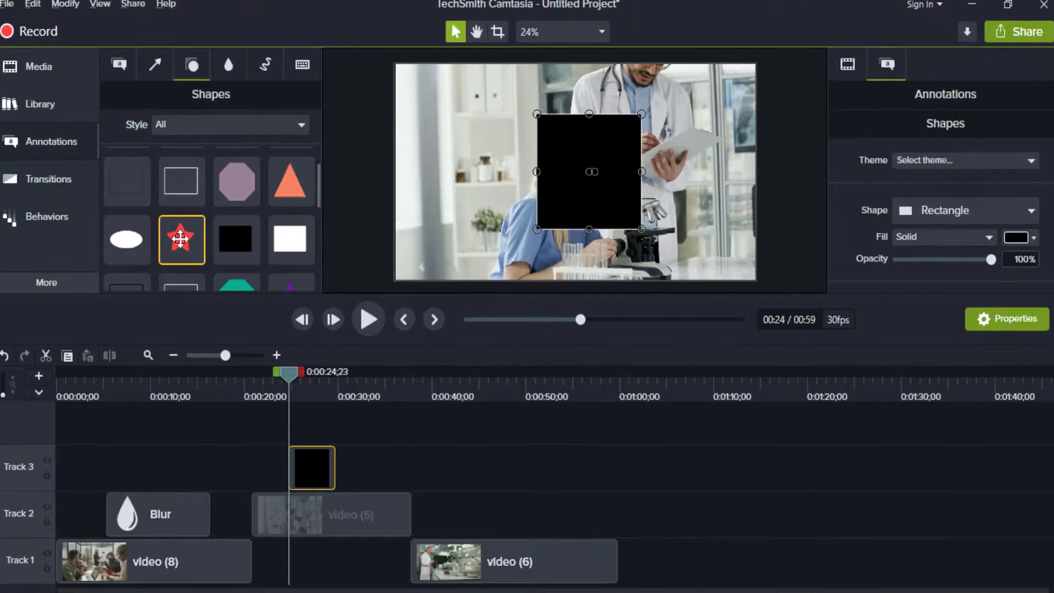
- Add a red star to Track 3 after the rectangle and enlarge it on the canvas at about 32 seconds
{"action": "left_click_drag", "start_coordinate": [181, 239], "coordinate": [350, 479]}
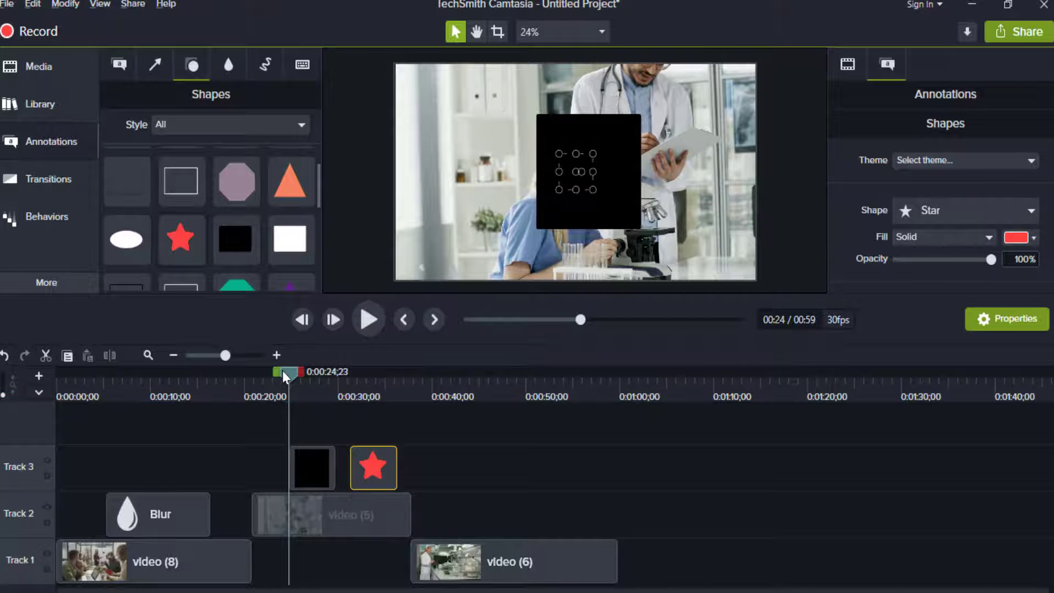
{"action": "left_click_drag", "start_coordinate": [314, 387], "coordinate": [360, 390]}
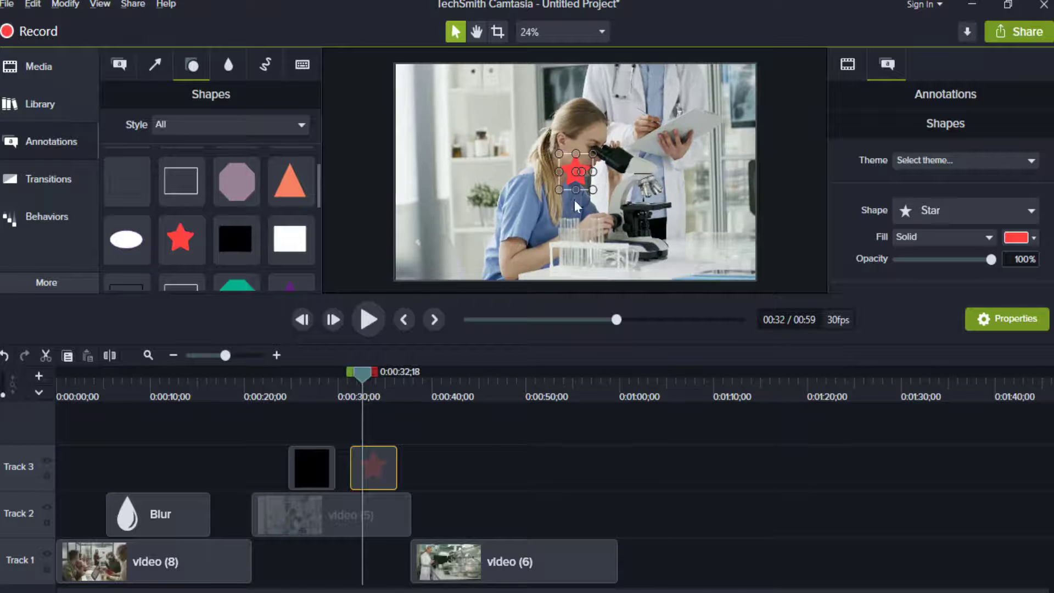
{"action": "left_click_drag", "start_coordinate": [593, 153], "coordinate": [590, 113]}
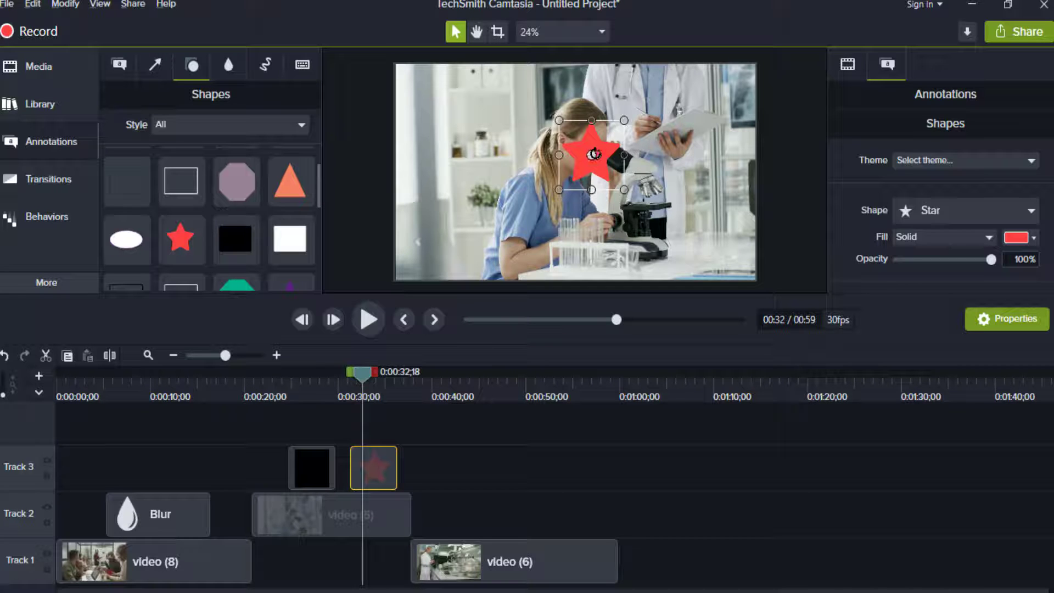
- Rotate the star over the seated woman's face and change its fill to a yellow gradient
{"action": "mouse_move", "coordinate": [594, 154]}
{"action": "left_mouse_down"}
{"action": "mouse_move", "coordinate": [585, 141]}
{"action": "mouse_move", "coordinate": [592, 152]}
{"action": "left_mouse_up"}
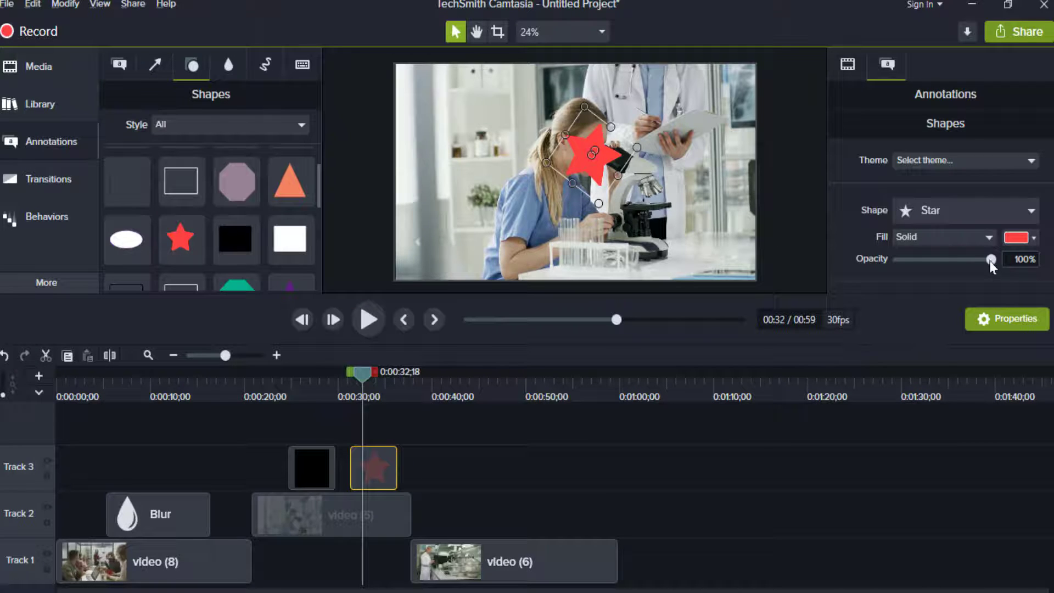
{"action": "mouse_move", "coordinate": [989, 260]}
{"action": "left_mouse_down"}
{"action": "mouse_move", "coordinate": [918, 261]}
{"action": "mouse_move", "coordinate": [991, 258]}
{"action": "left_mouse_up"}
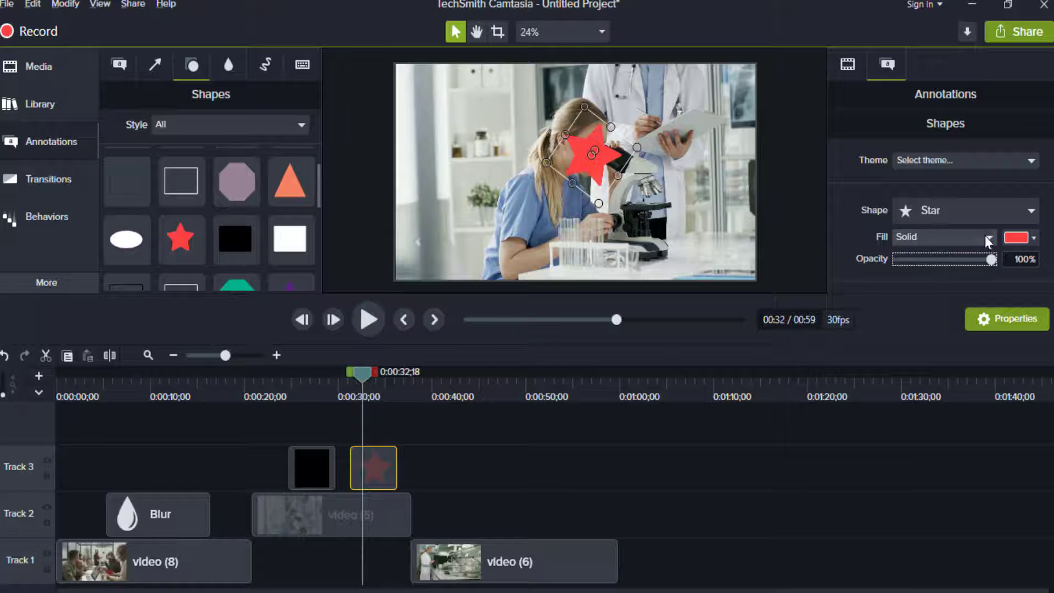
{"action": "left_click", "coordinate": [991, 242]}
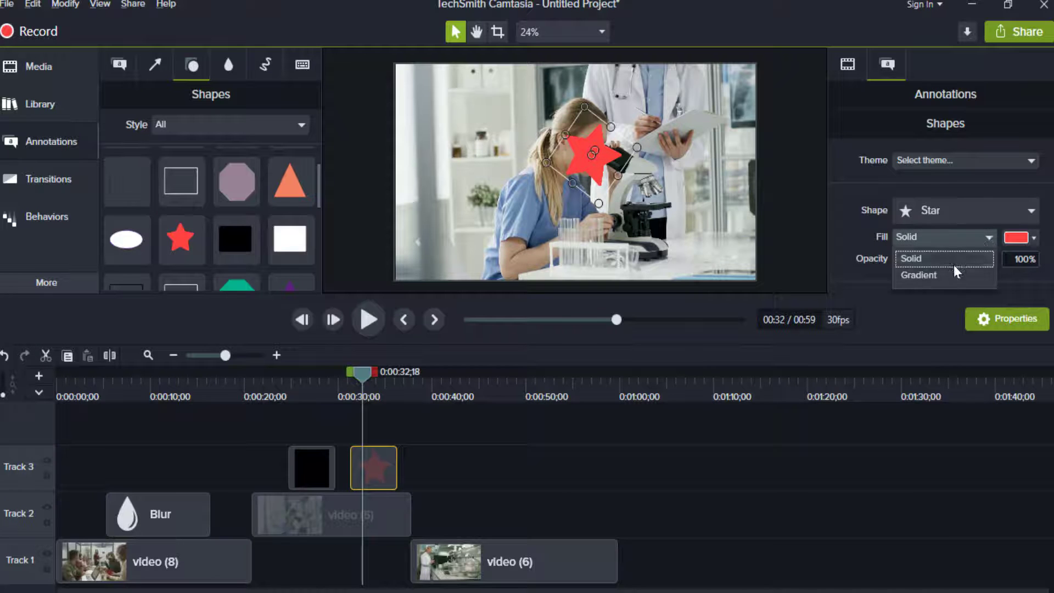
{"action": "left_click", "coordinate": [943, 280]}
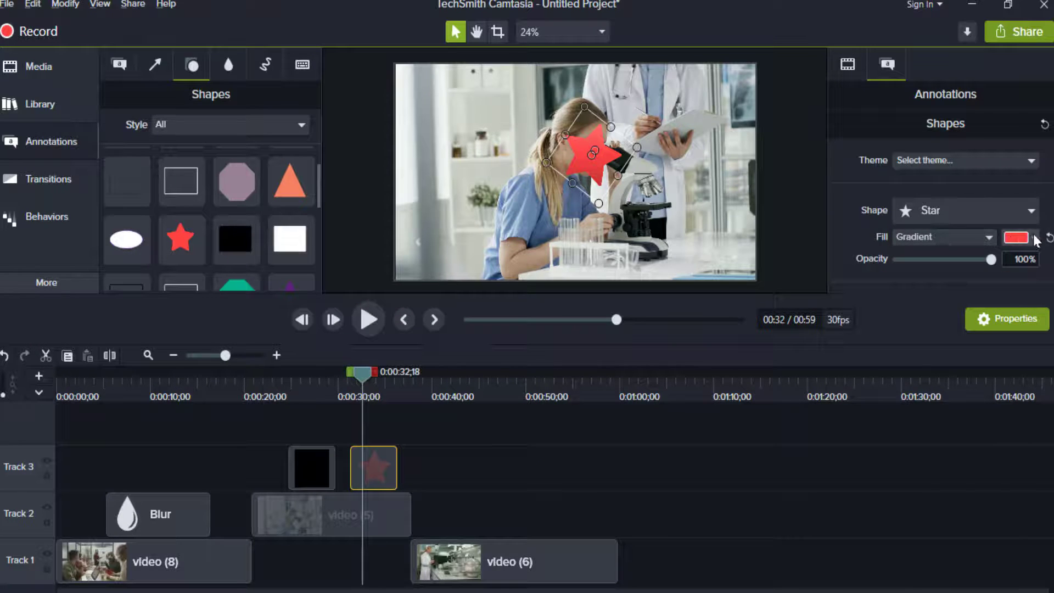
{"action": "left_click", "coordinate": [1032, 237]}
{"action": "left_click", "coordinate": [948, 289]}
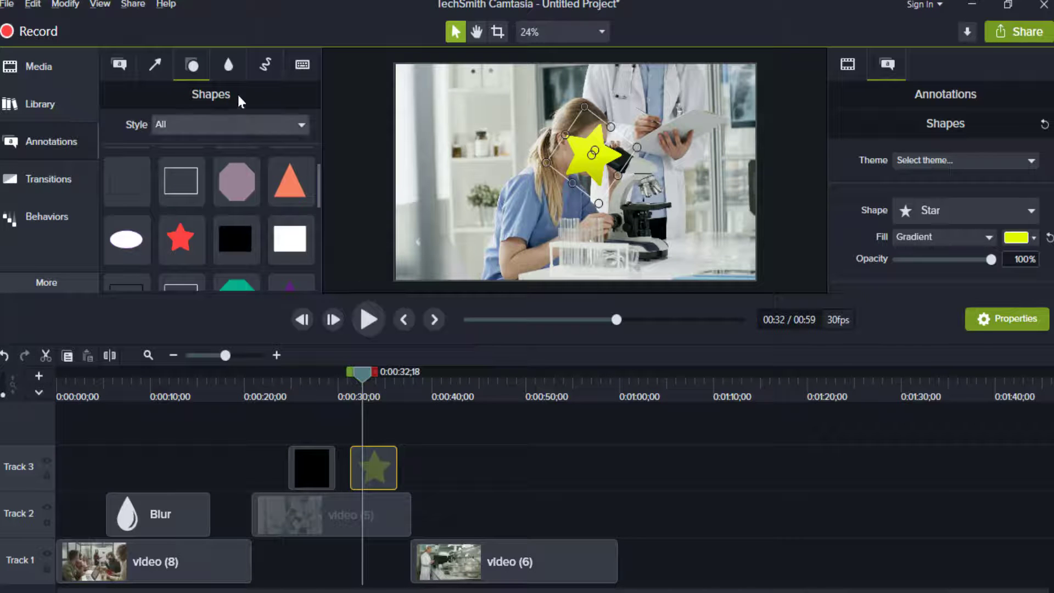
- At 0:00:45;01 in video (6), place a spotlight over the woman's head and widen it on both sides
{"action": "left_click", "coordinate": [228, 64]}
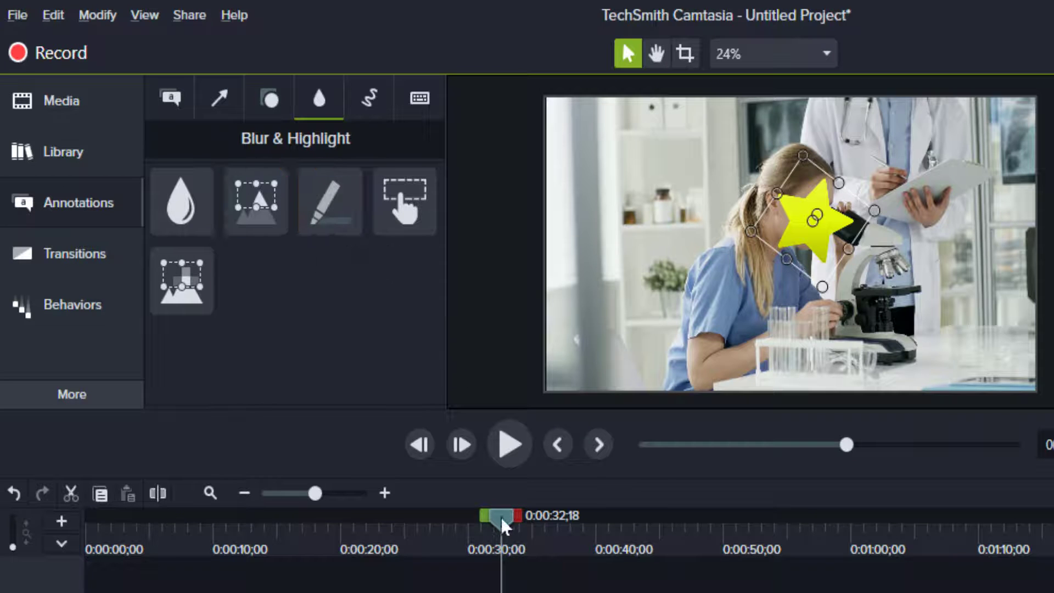
{"action": "mouse_move", "coordinate": [503, 525]}
{"action": "left_mouse_down"}
{"action": "mouse_move", "coordinate": [564, 548]}
{"action": "mouse_move", "coordinate": [662, 549]}
{"action": "left_mouse_up"}
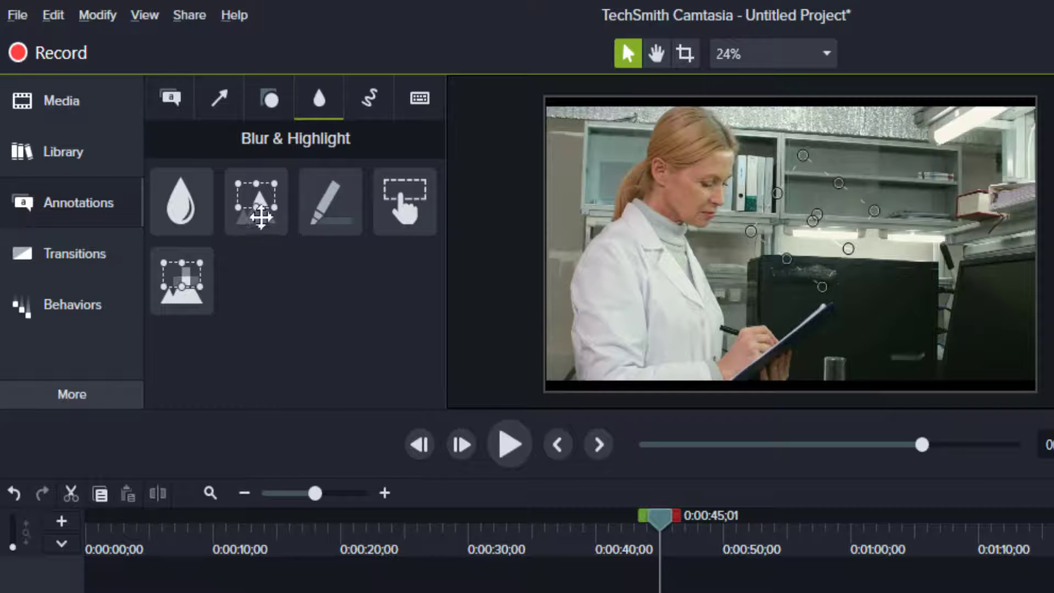
{"action": "left_click_drag", "start_coordinate": [272, 214], "coordinate": [681, 274]}
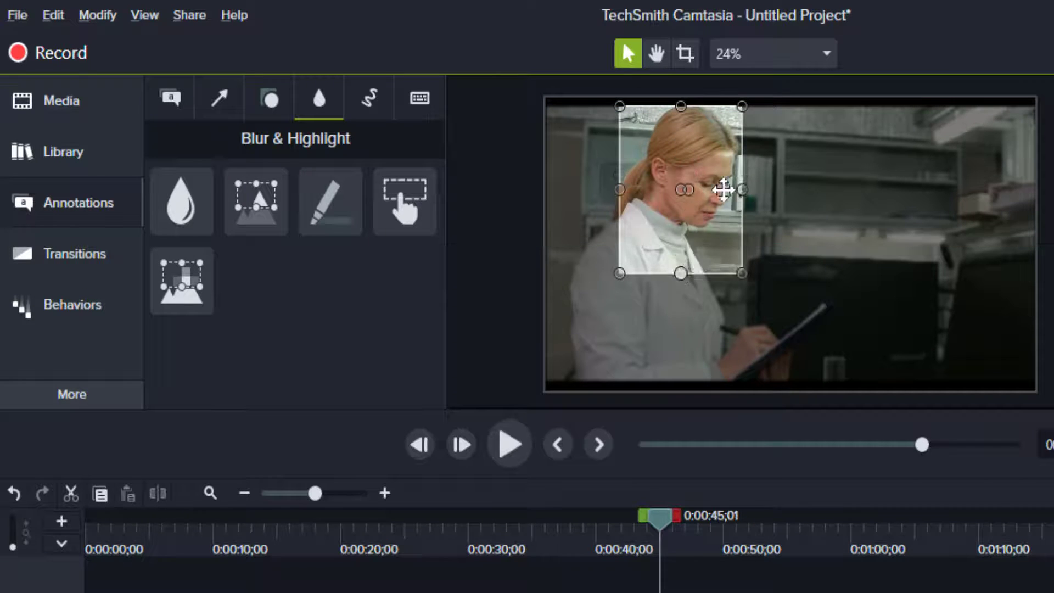
{"action": "left_click_drag", "start_coordinate": [742, 187], "coordinate": [770, 190]}
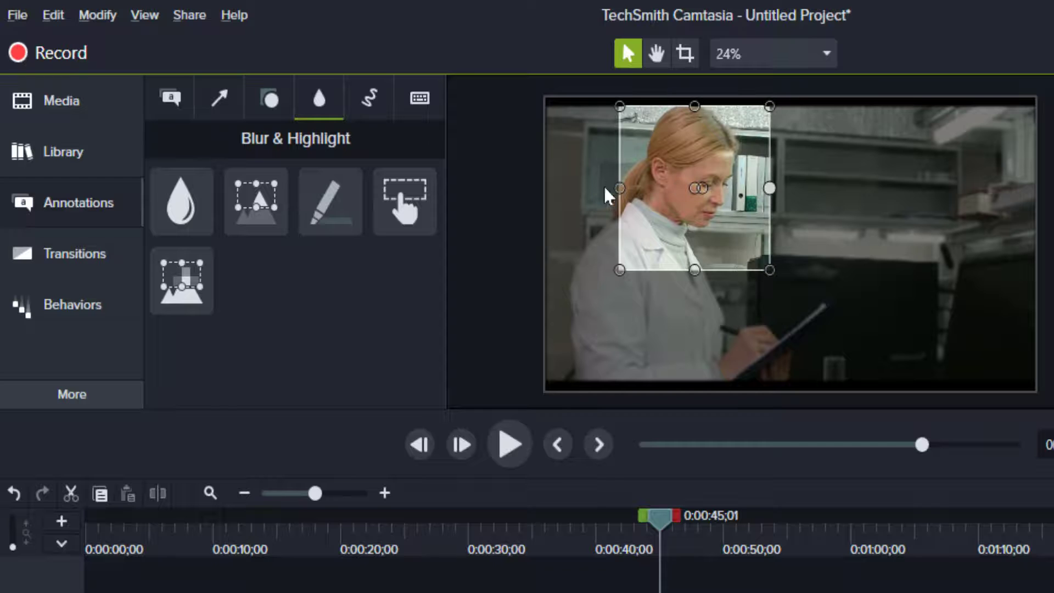
{"action": "left_click_drag", "start_coordinate": [616, 188], "coordinate": [611, 187]}
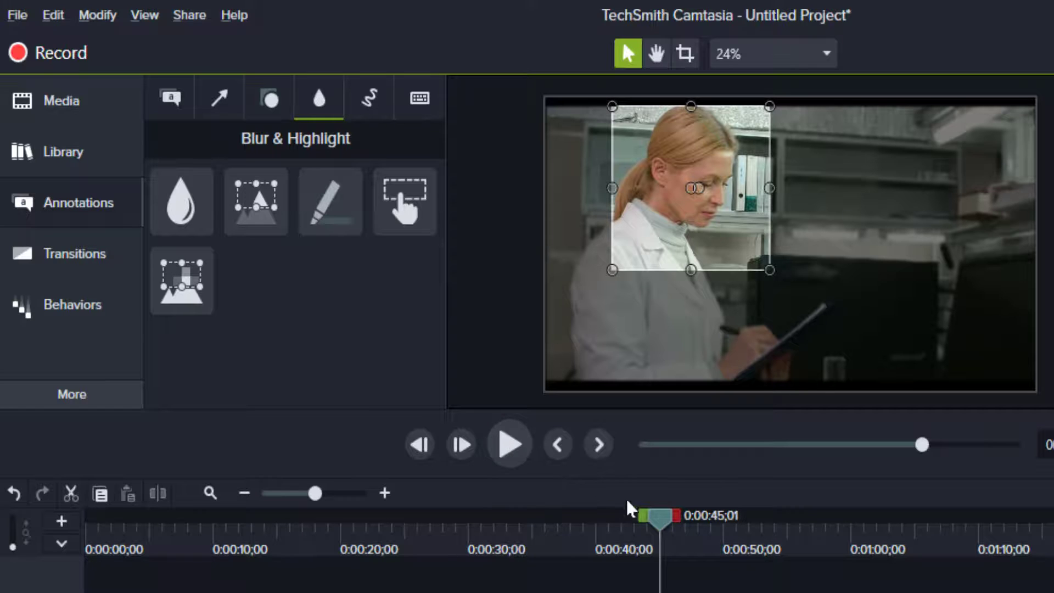
- Preview the spotlight in video (6) from 0:00:41;23
{"action": "left_click_drag", "start_coordinate": [654, 528], "coordinate": [618, 530]}
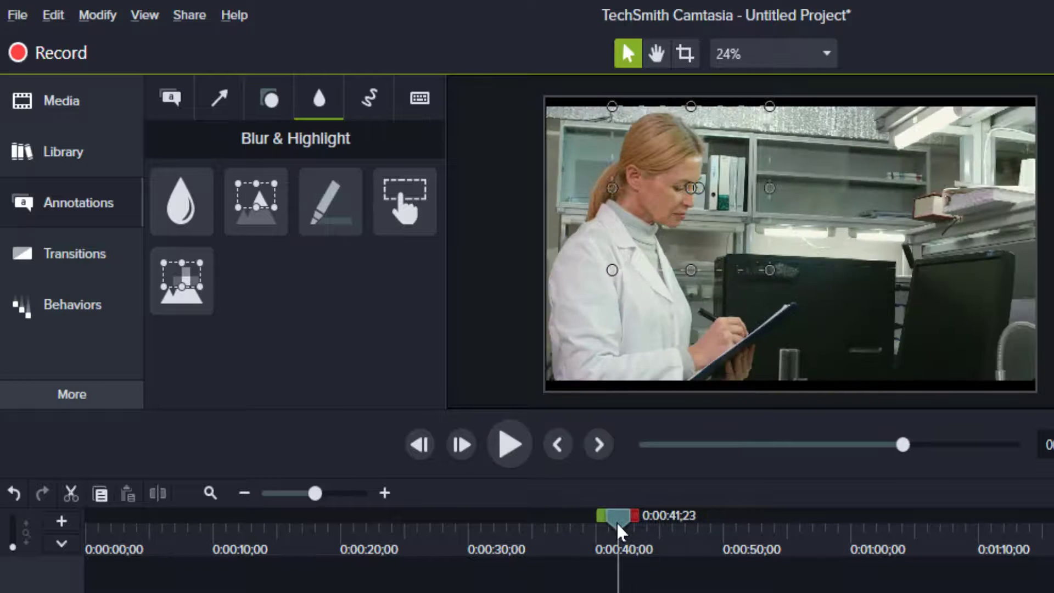
{"action": "left_click", "coordinate": [510, 445]}
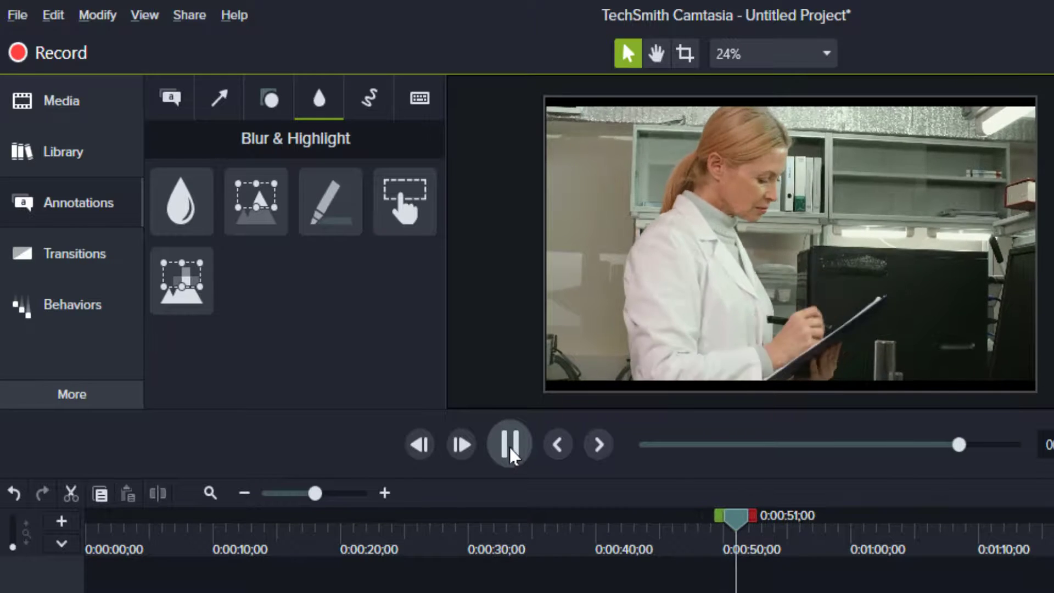
{"action": "left_click", "coordinate": [502, 455]}
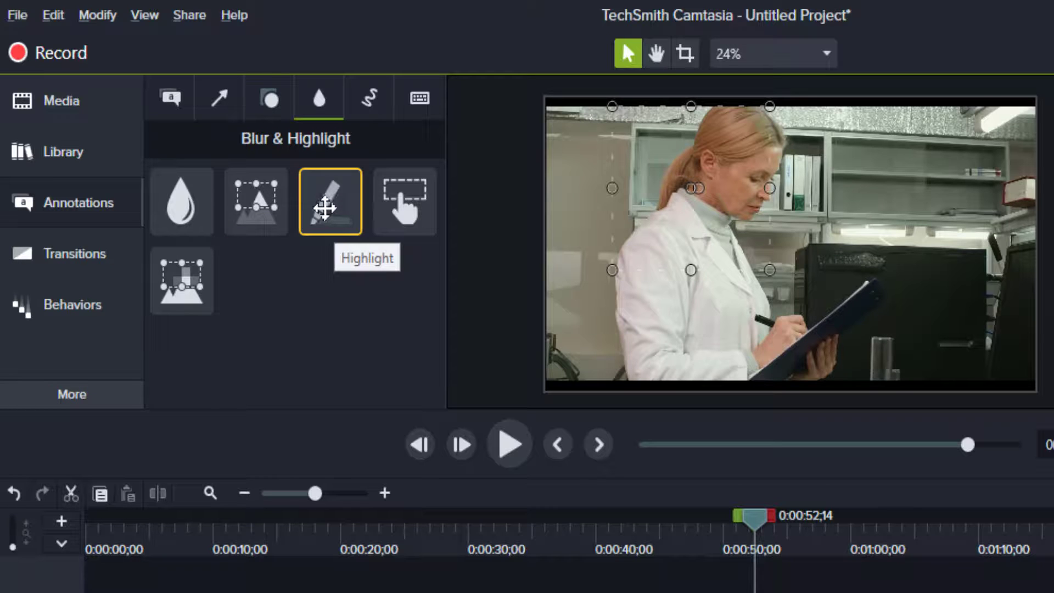
- At 0:00:52;14, place a yellow highlight across the woman's torso and stretch it to the full frame width
{"action": "mouse_move", "coordinate": [325, 208]}
{"action": "left_mouse_down"}
{"action": "mouse_move", "coordinate": [802, 315]}
{"action": "mouse_move", "coordinate": [704, 292]}
{"action": "left_mouse_up"}
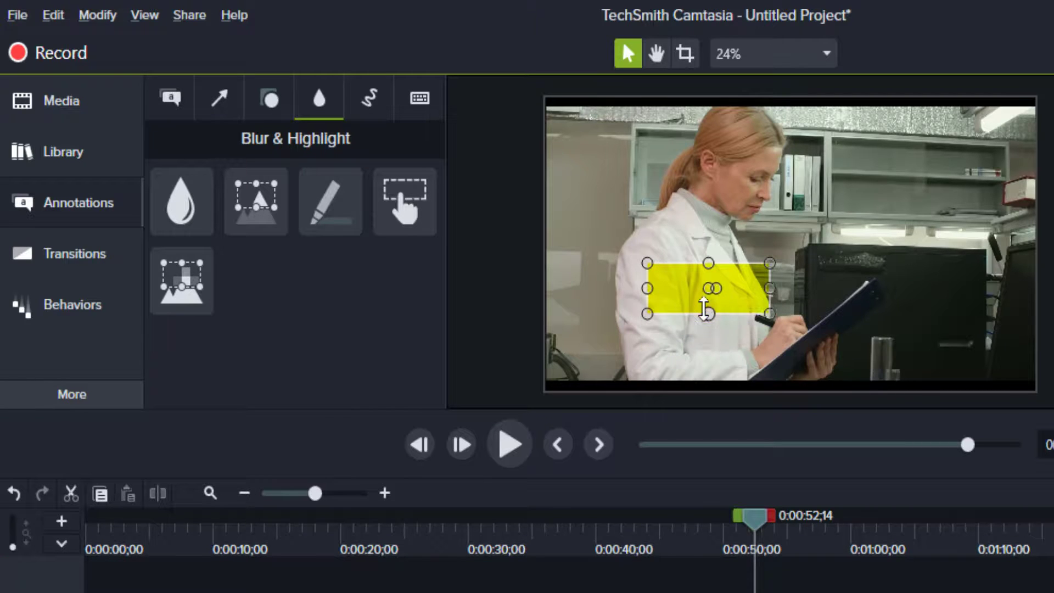
{"action": "left_click_drag", "start_coordinate": [771, 286], "coordinate": [1021, 286]}
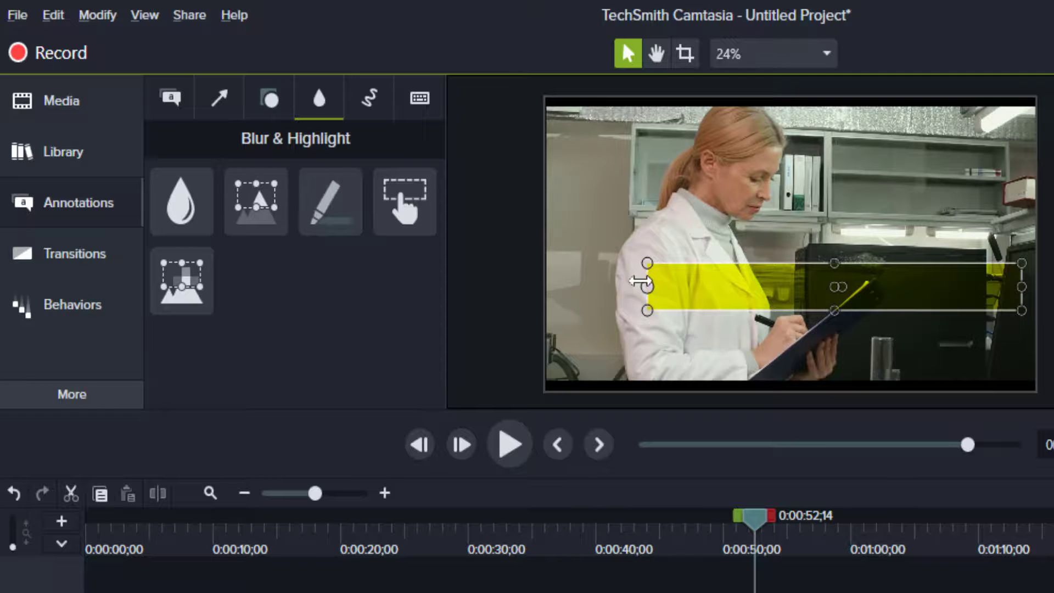
{"action": "left_click_drag", "start_coordinate": [639, 281], "coordinate": [571, 285]}
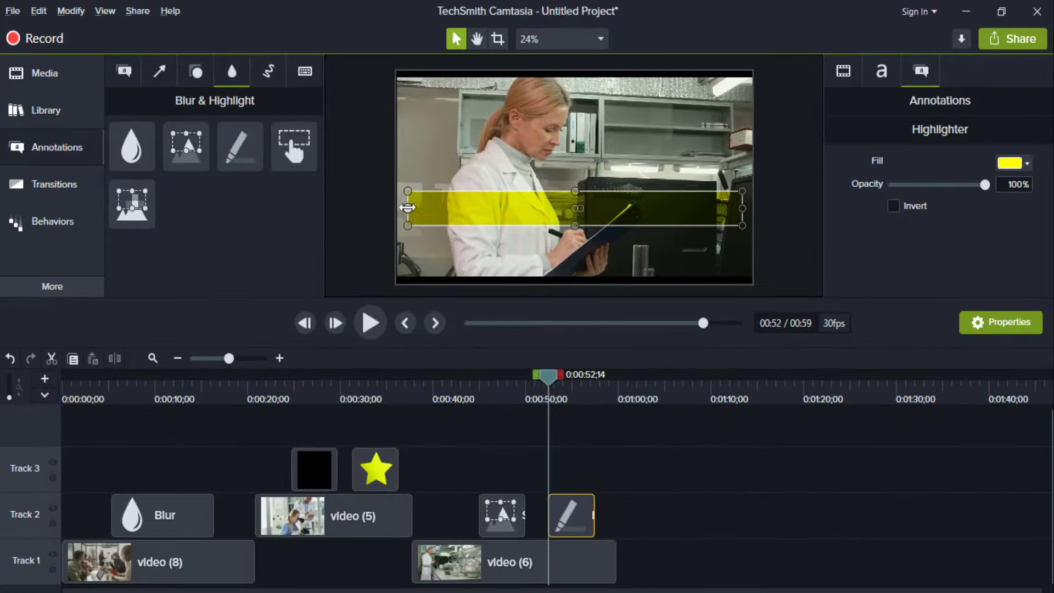
{"action": "left_click_drag", "start_coordinate": [407, 208], "coordinate": [397, 208]}
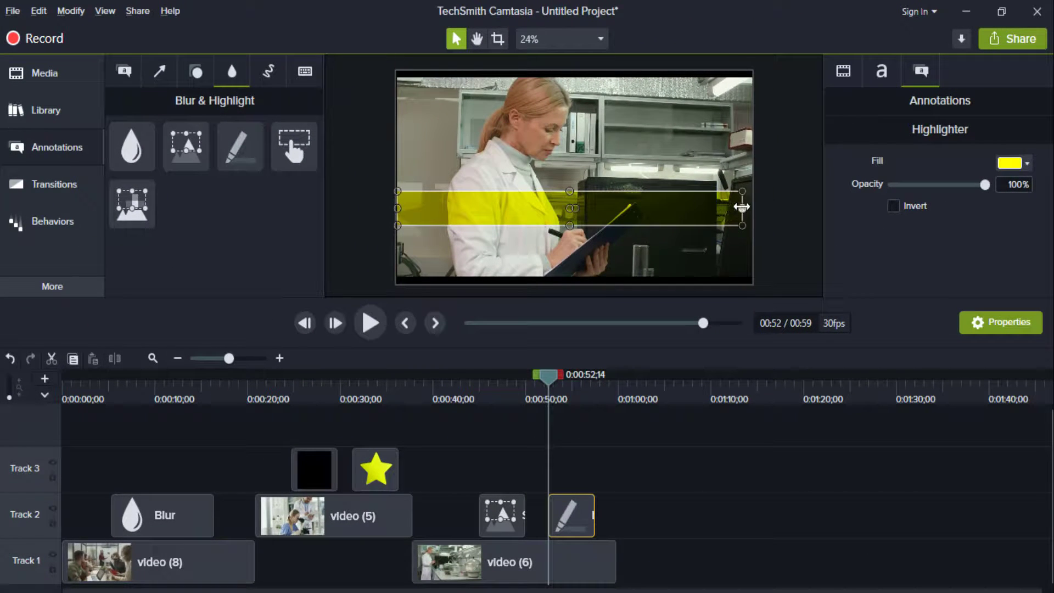
{"action": "left_click_drag", "start_coordinate": [741, 207], "coordinate": [751, 207]}
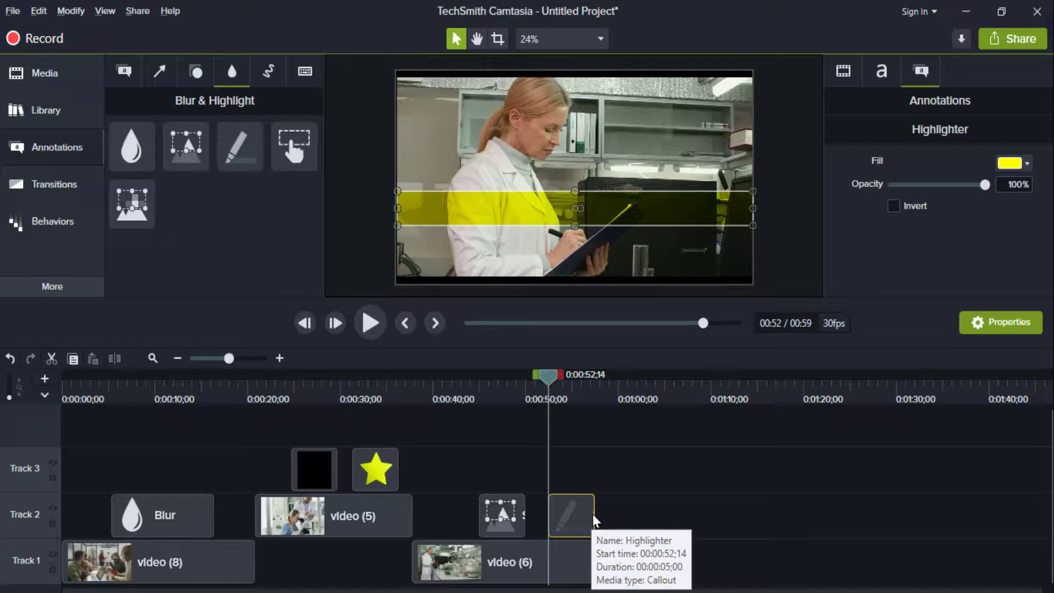
- Shorten the highlight clip on Track 2 so it ends at about 54 seconds, and preview it from 0:00:52;14
{"action": "left_click_drag", "start_coordinate": [588, 508], "coordinate": [564, 510]}
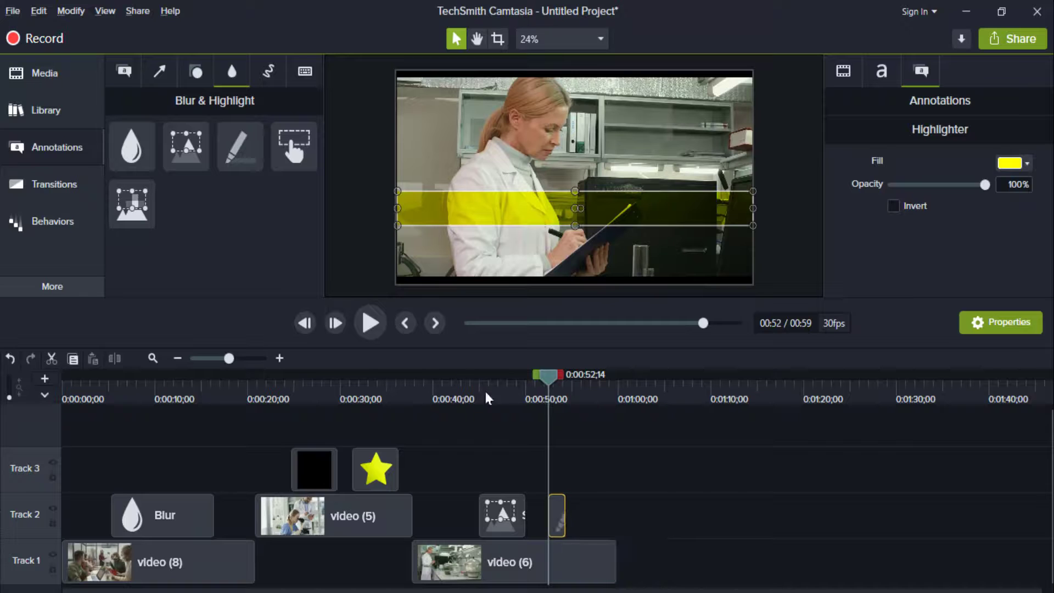
{"action": "left_click", "coordinate": [369, 322]}
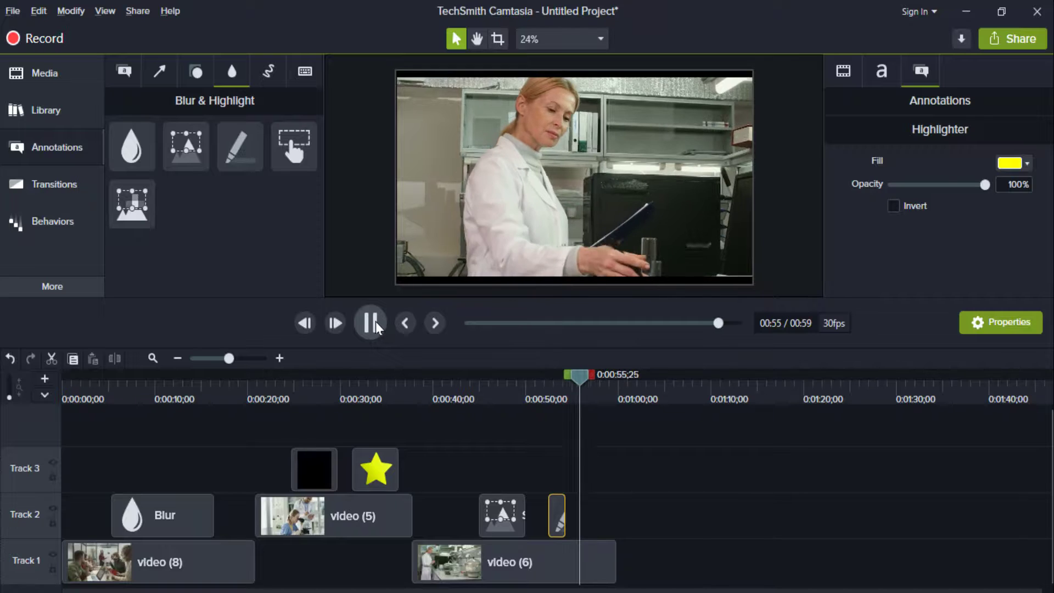
{"action": "left_click", "coordinate": [374, 322]}
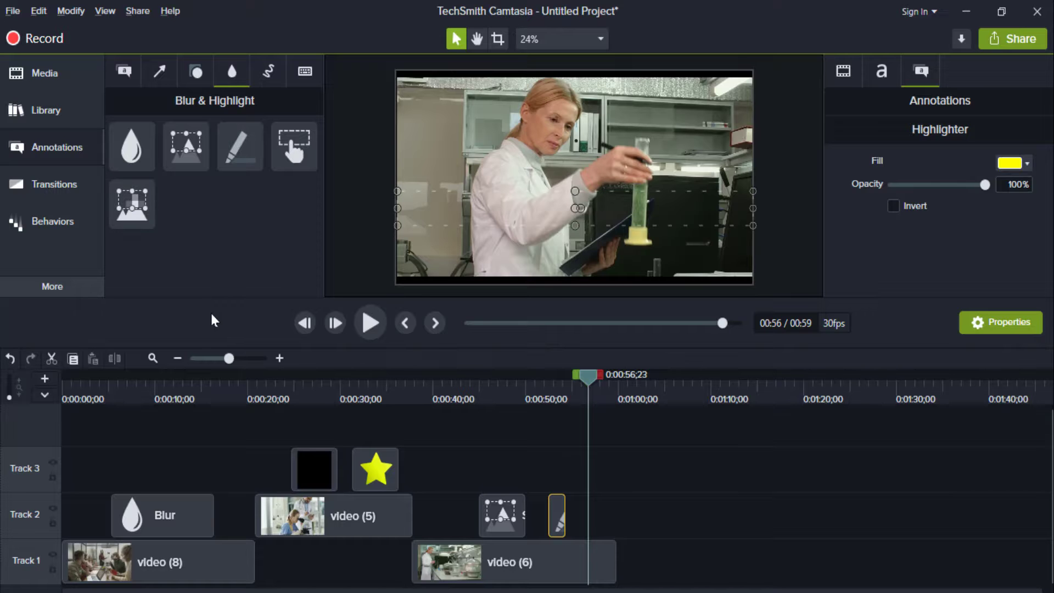
- Pixelate the woman's face with a clip on Track 2 ending together with video (6), and preview it from 0:00:54;10
{"action": "left_click_drag", "start_coordinate": [137, 209], "coordinate": [548, 77]}
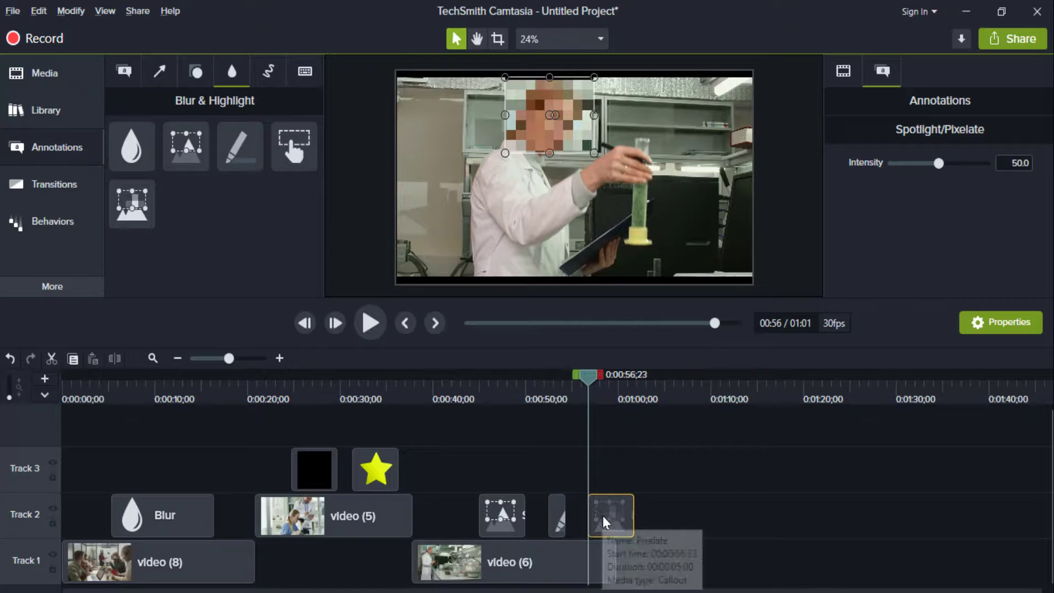
{"action": "left_click_drag", "start_coordinate": [602, 515], "coordinate": [579, 516]}
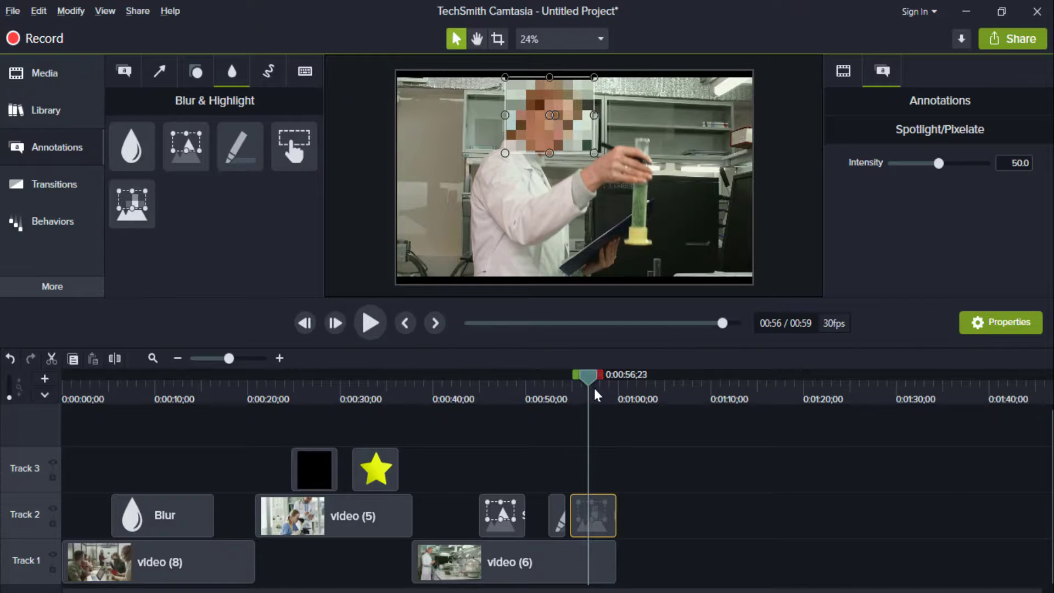
{"action": "left_click_drag", "start_coordinate": [588, 376], "coordinate": [564, 383]}
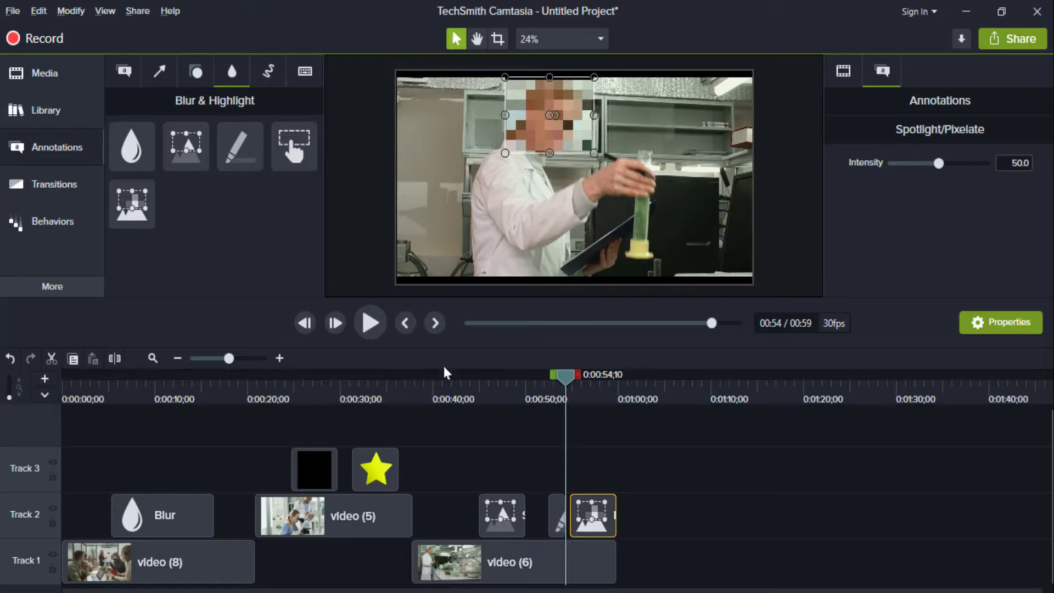
{"action": "left_click", "coordinate": [373, 324]}
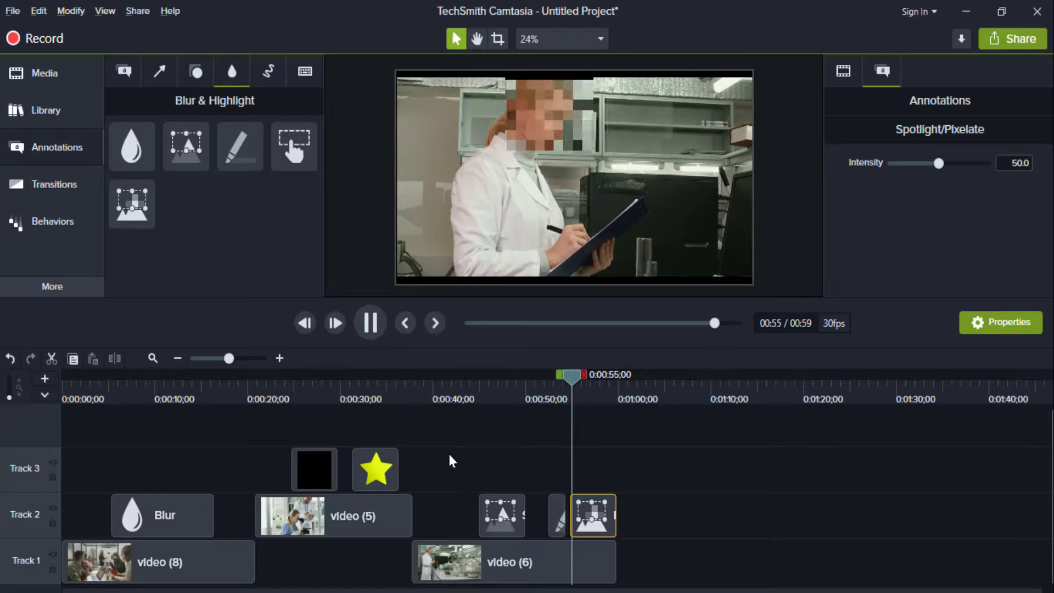